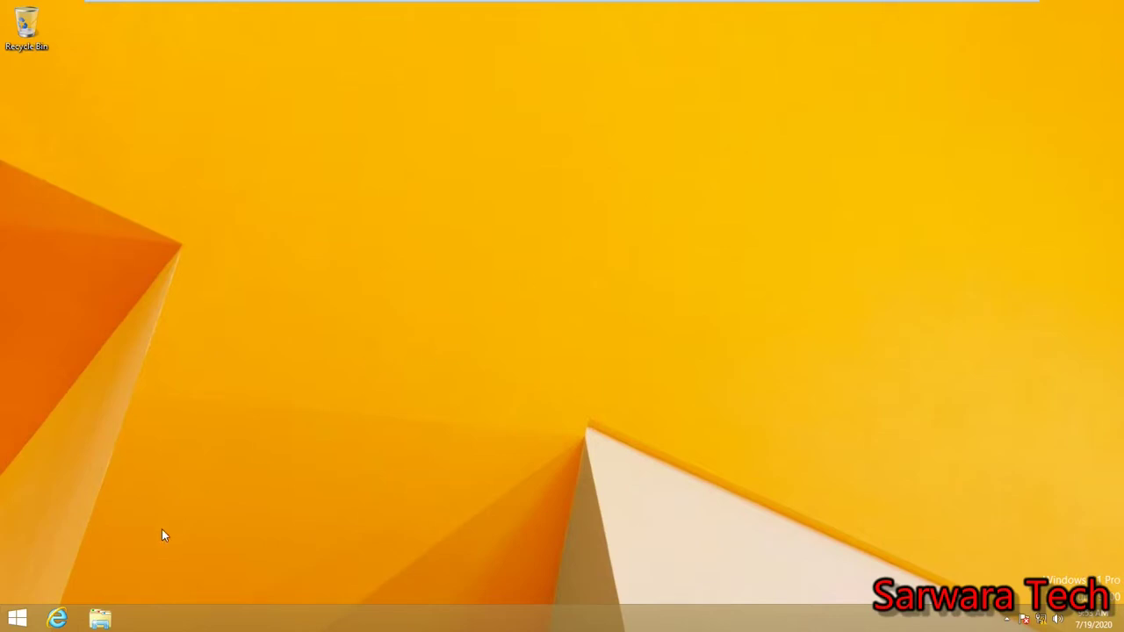
# - Open File Explorer, check that the contents of Removable Disk (E:) are accessible, and return to This PC
pyautogui.click(100, 619)
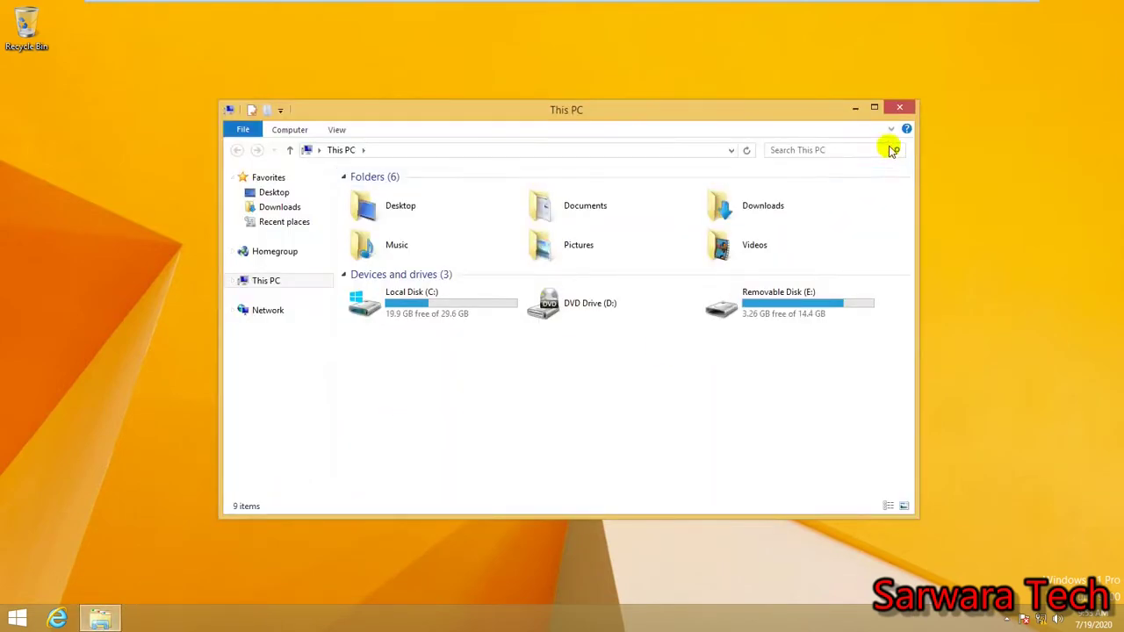
pyautogui.doubleClick(776, 308)
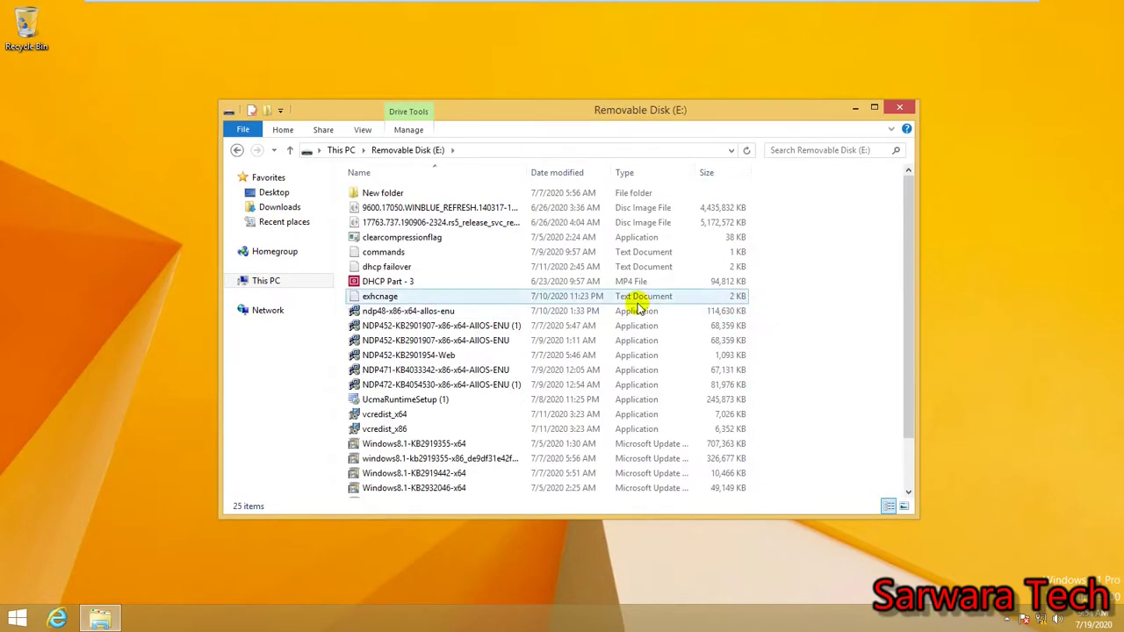
pyautogui.click(638, 302)
pyautogui.press('BackSpace')
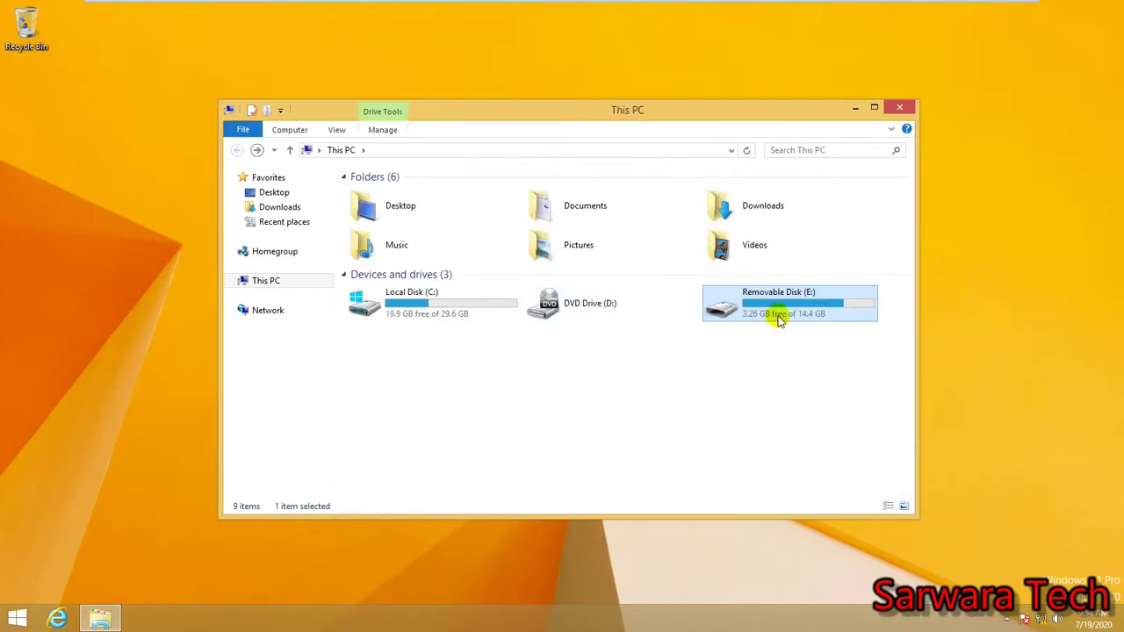
pyautogui.doubleClick(778, 318)
pyautogui.press('BackSpace')
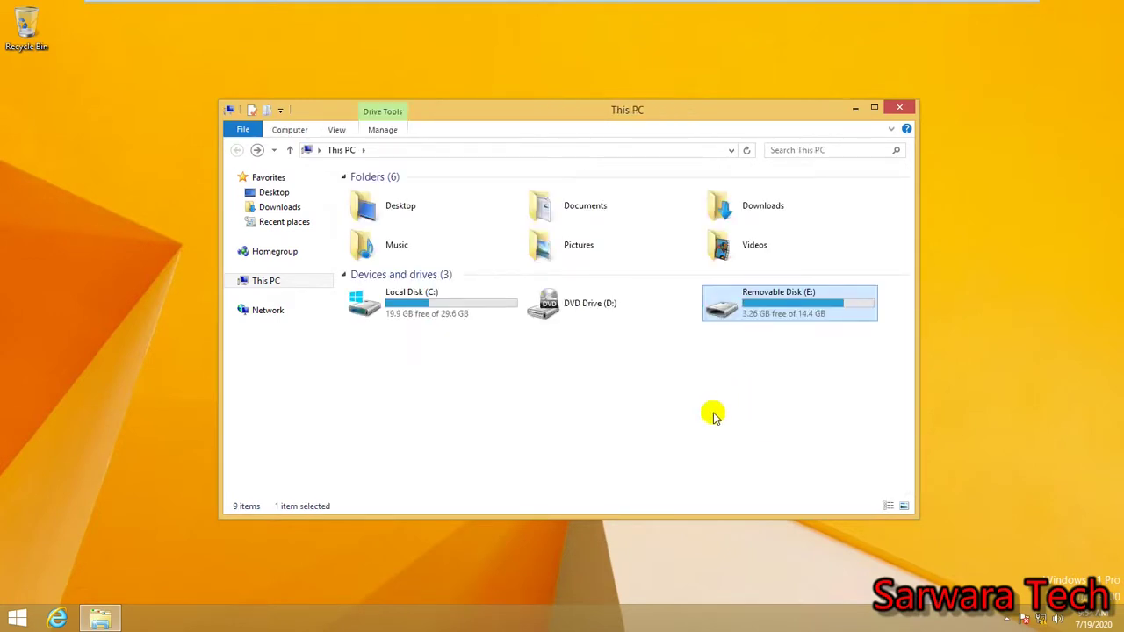
# - Open a Command Prompt window and reposition it on the desktop
pyautogui.press('super+r')
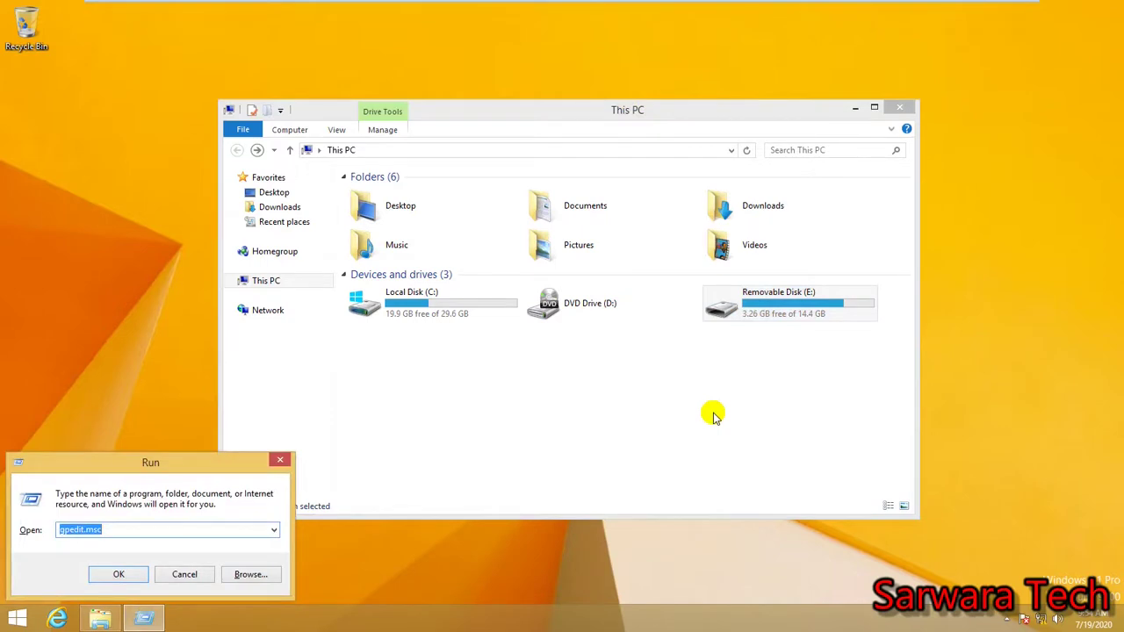
pyautogui.click(274, 458)
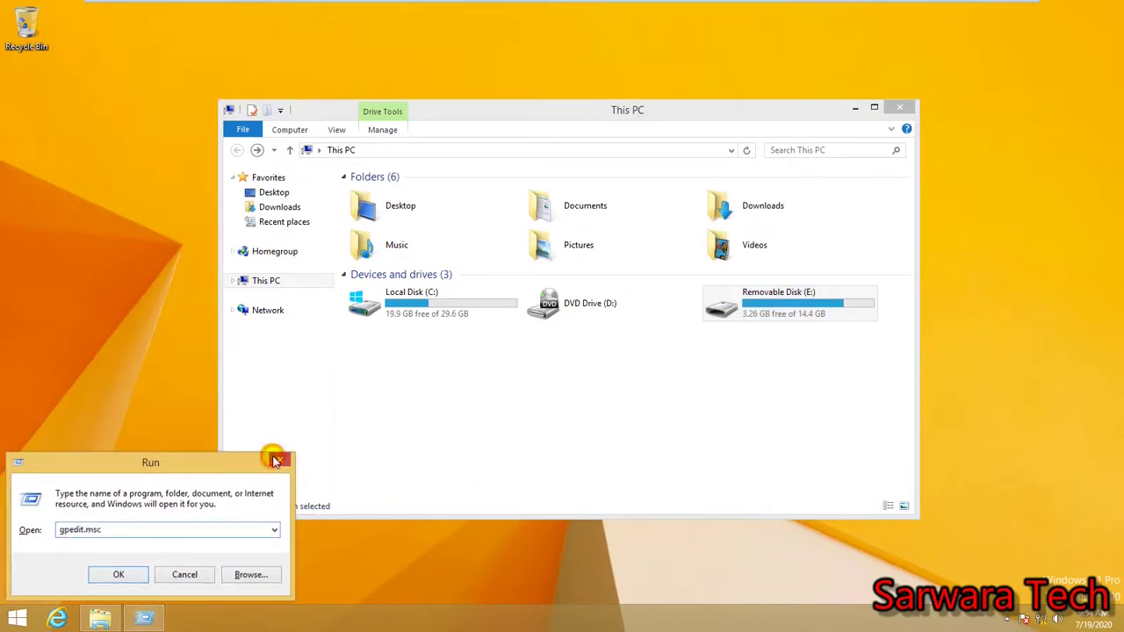
pyautogui.press('super')
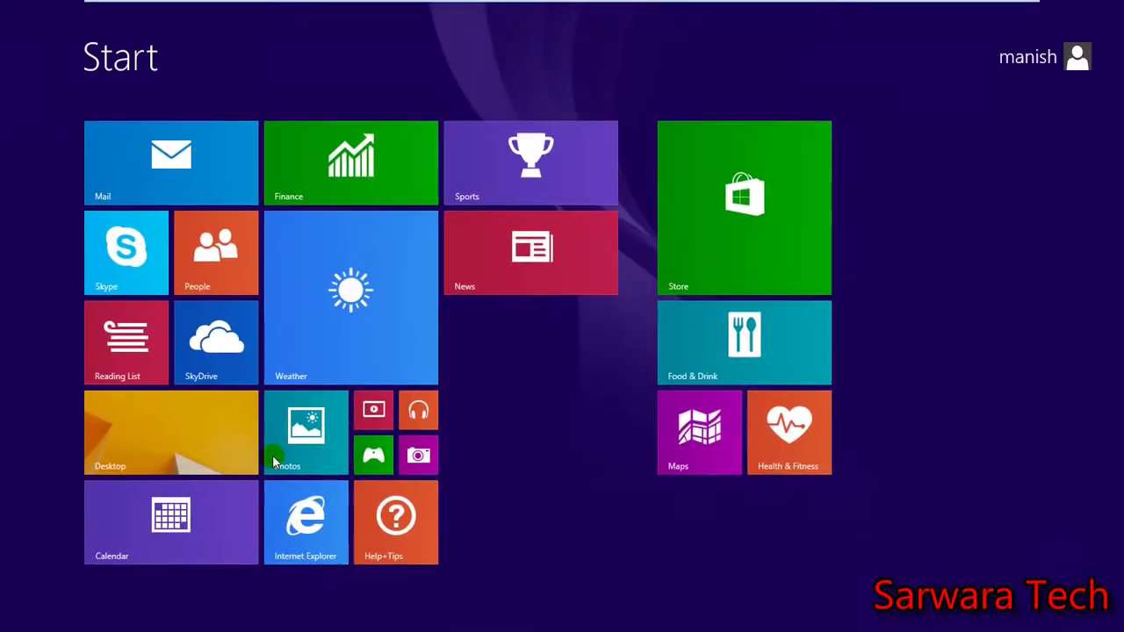
pyautogui.write('cmd')
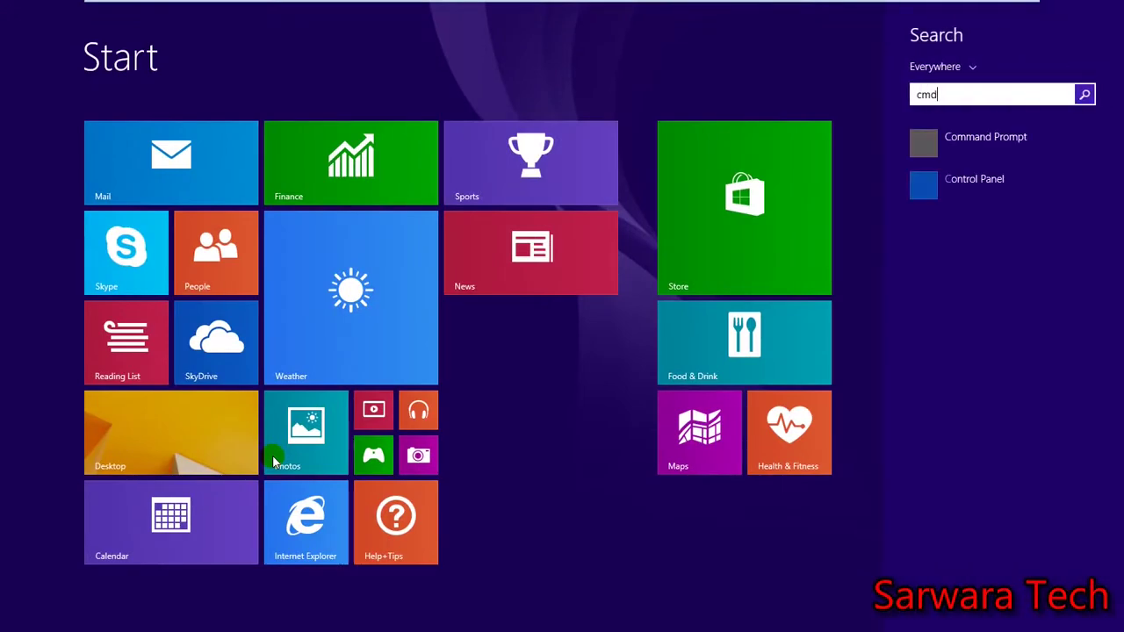
pyautogui.press('Return')
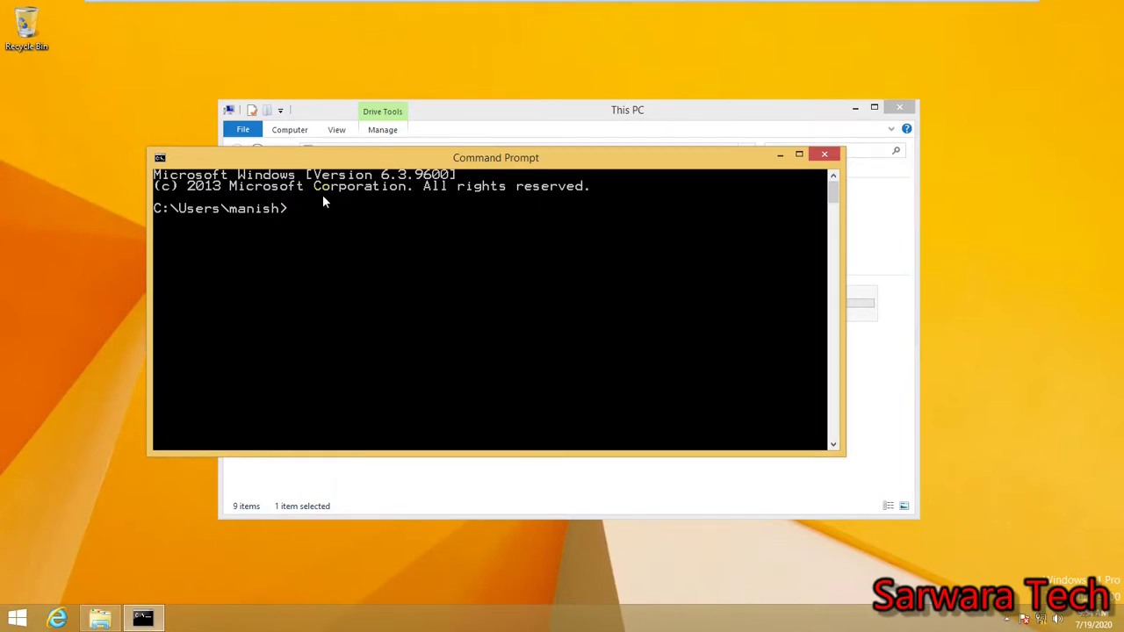
pyautogui.moveTo(336, 159); pyautogui.dragTo(440, 140)
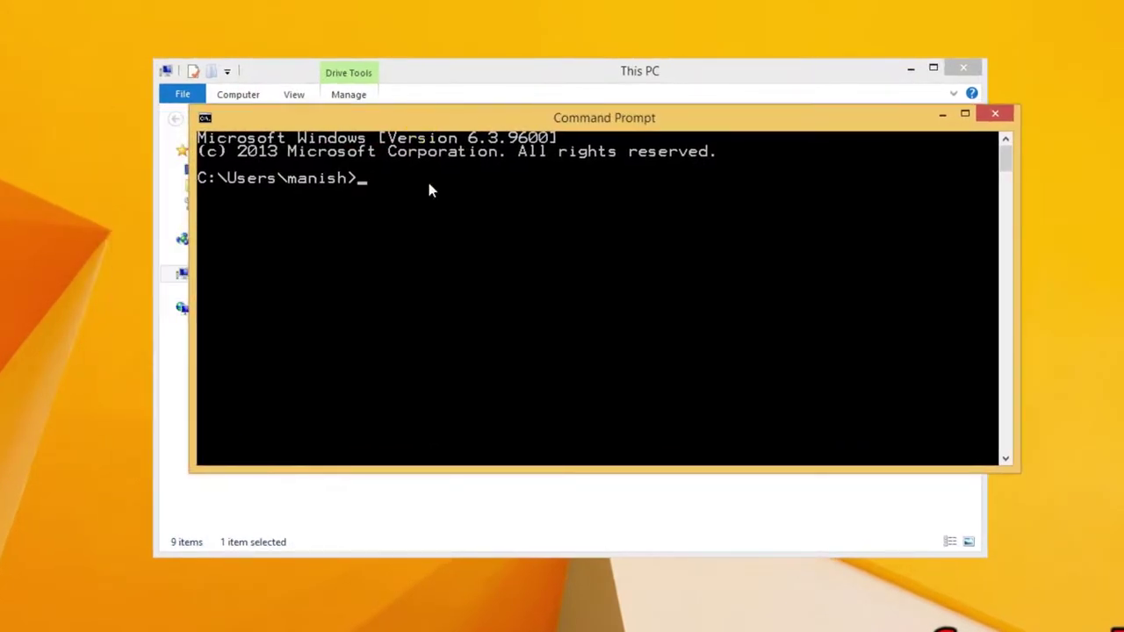
# - Launch the Local Group Policy Editor with gpedit.msc, enlarge its window and widen the policy tree
pyautogui.write('gpedit.msc')
pyautogui.press('Return')
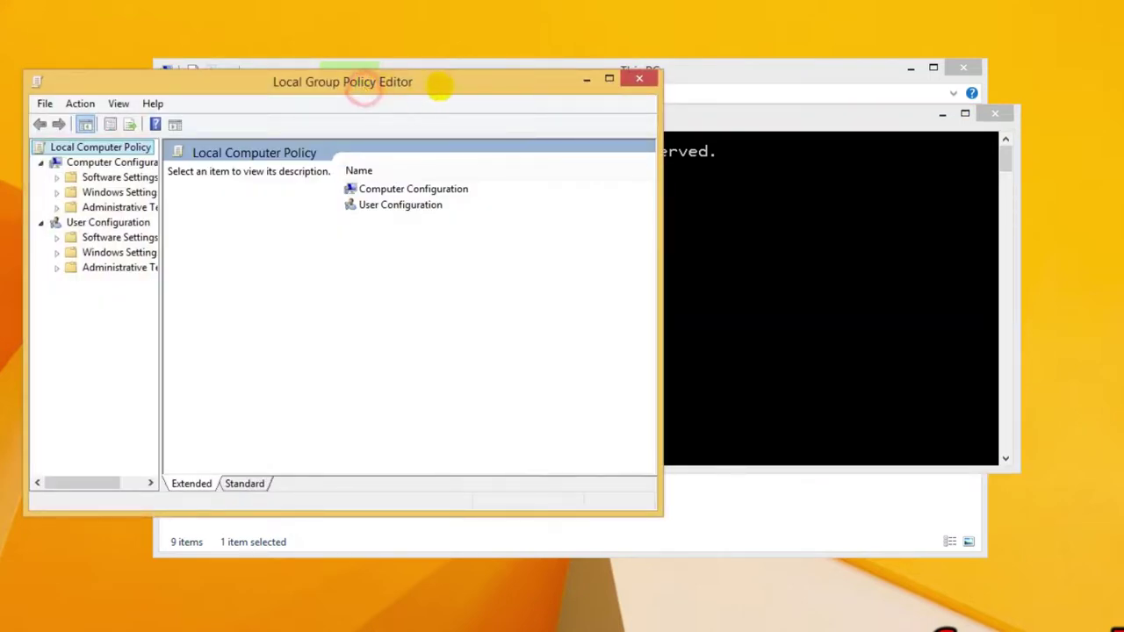
pyautogui.moveTo(367, 92); pyautogui.dragTo(502, 88)
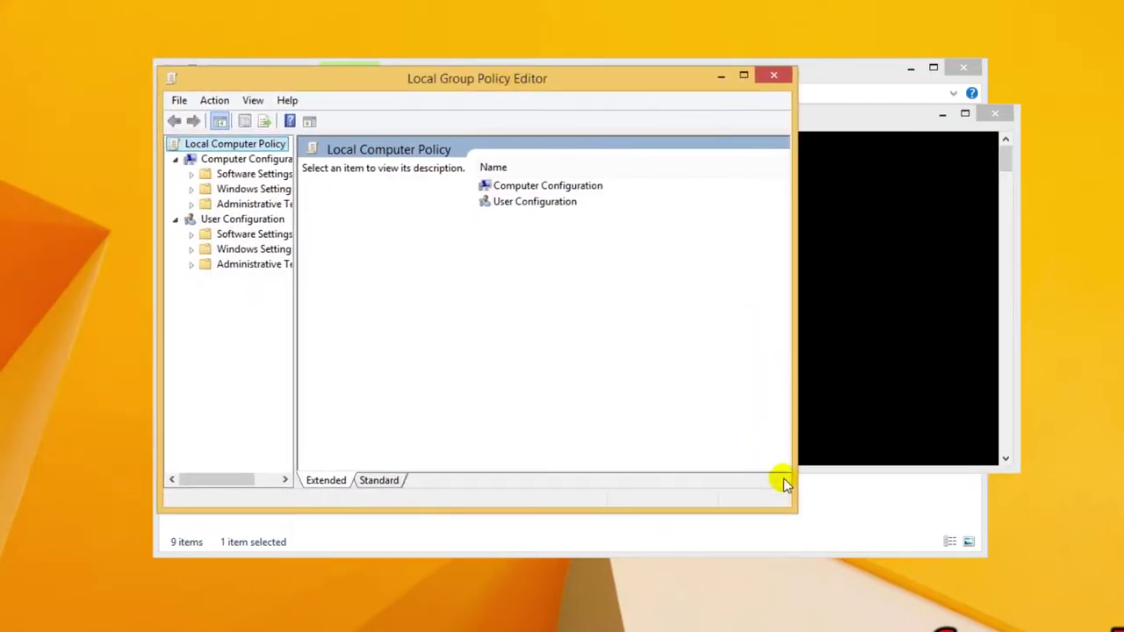
pyautogui.moveTo(794, 509); pyautogui.dragTo(992, 622)
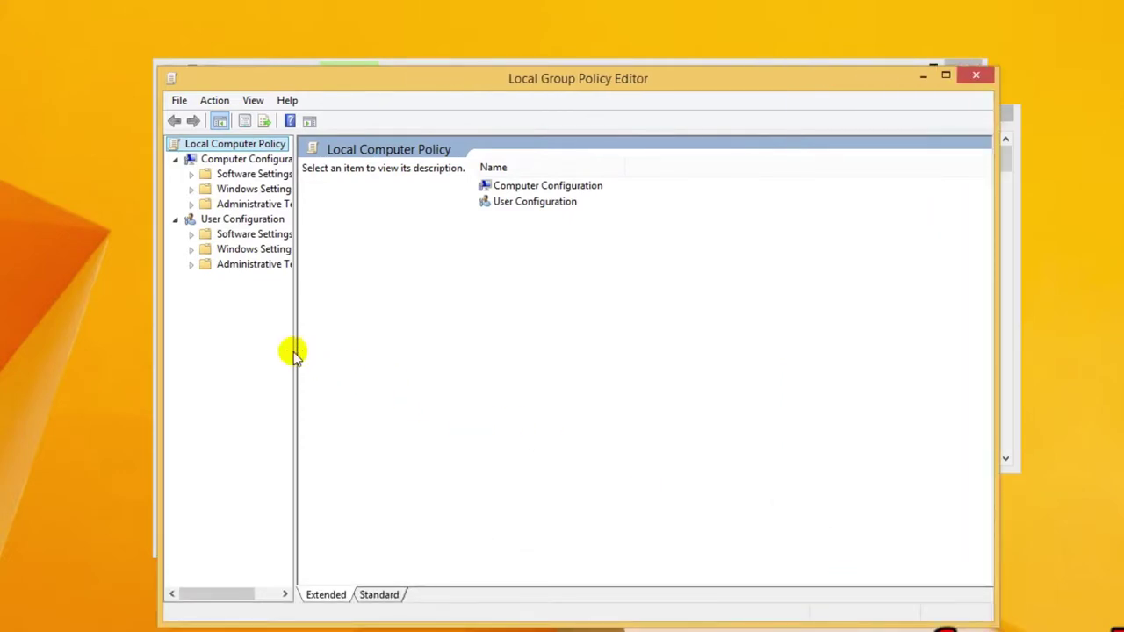
pyautogui.moveTo(294, 346); pyautogui.dragTo(379, 348)
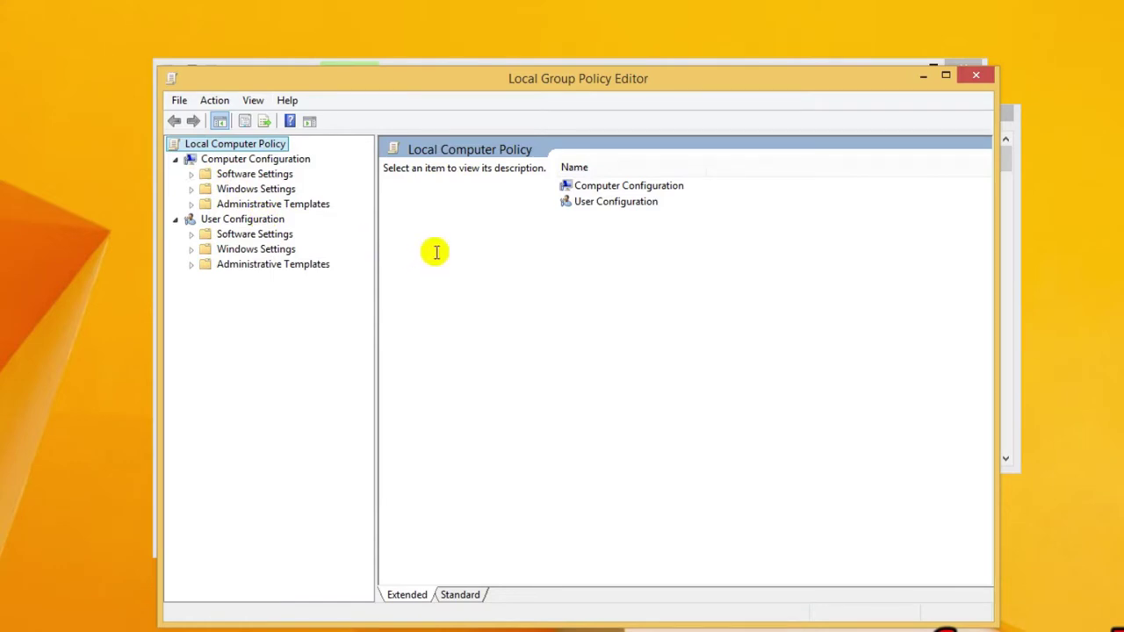
# - Show the Removable Storage Access policies under Computer Configuration, Administrative Templates, System, in the Standard view
pyautogui.click(191, 205)
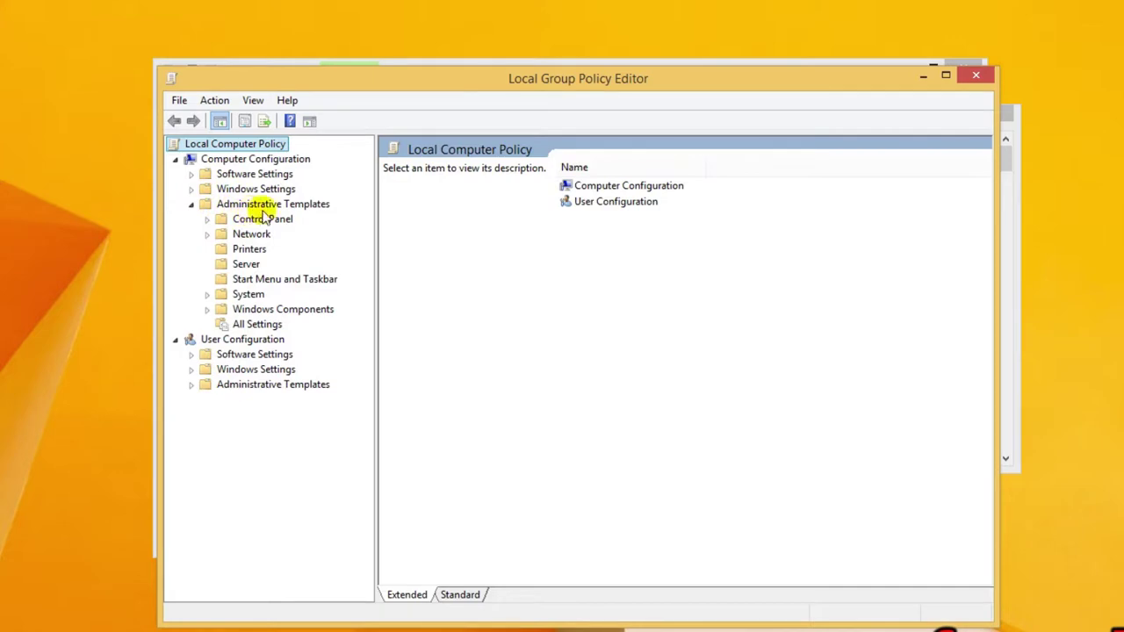
pyautogui.click(208, 299)
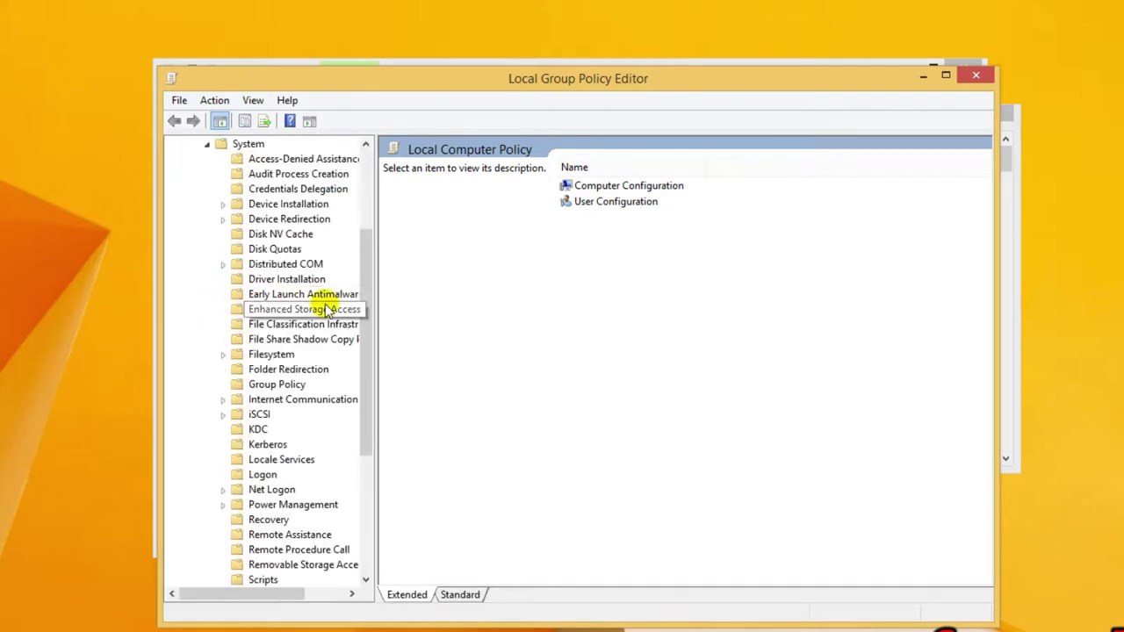
pyautogui.scroll(-2, 368, 313)
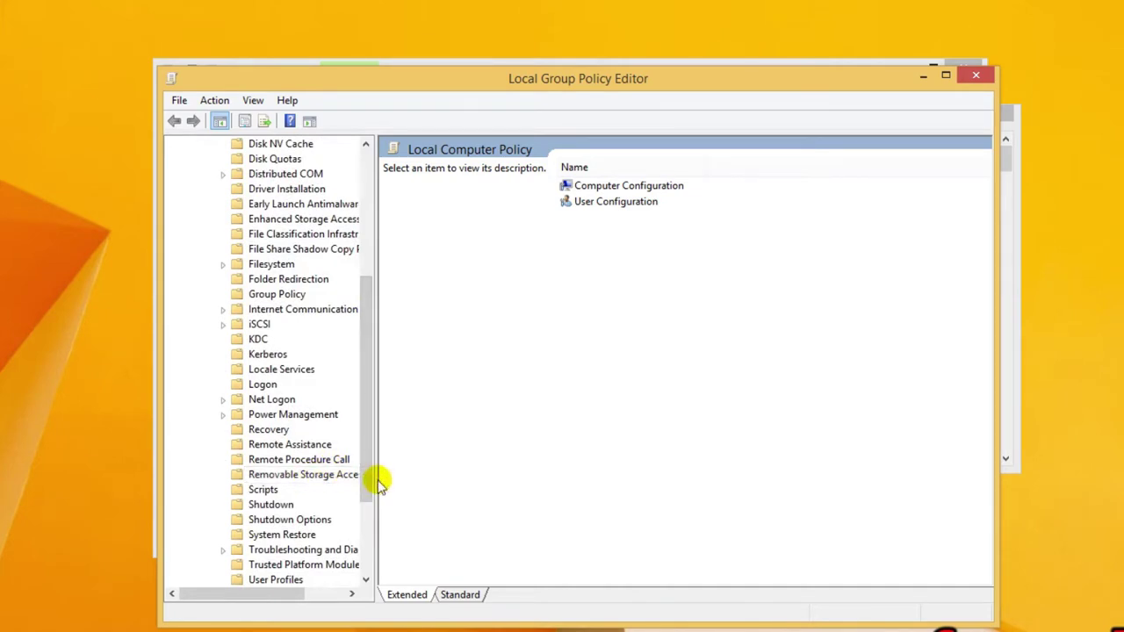
pyautogui.moveTo(373, 477); pyautogui.dragTo(431, 469)
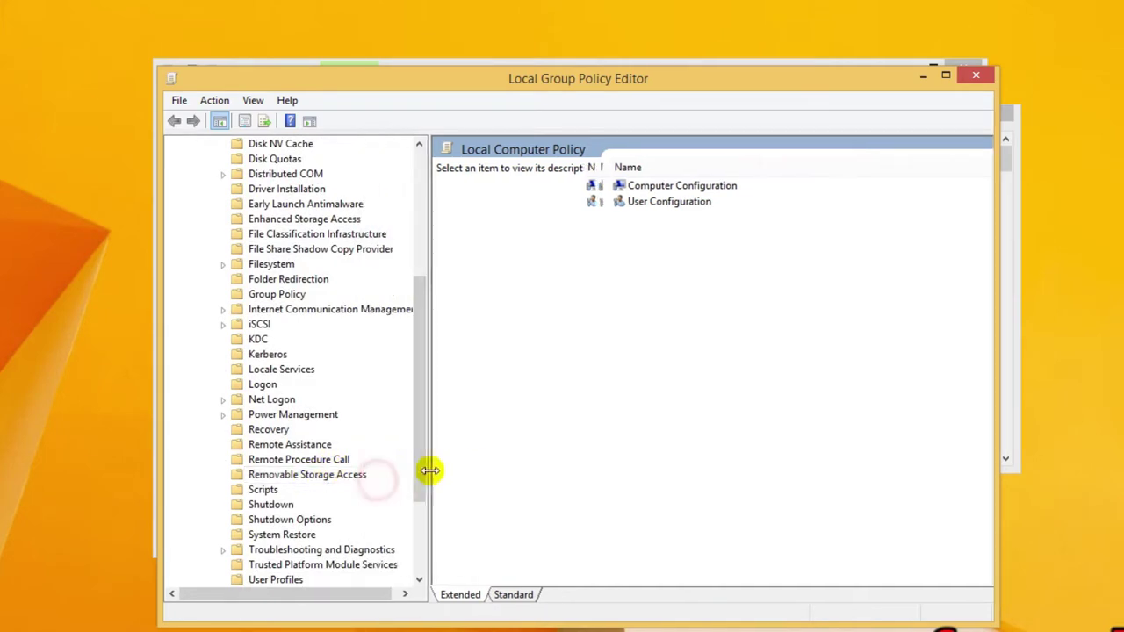
pyautogui.click(332, 481)
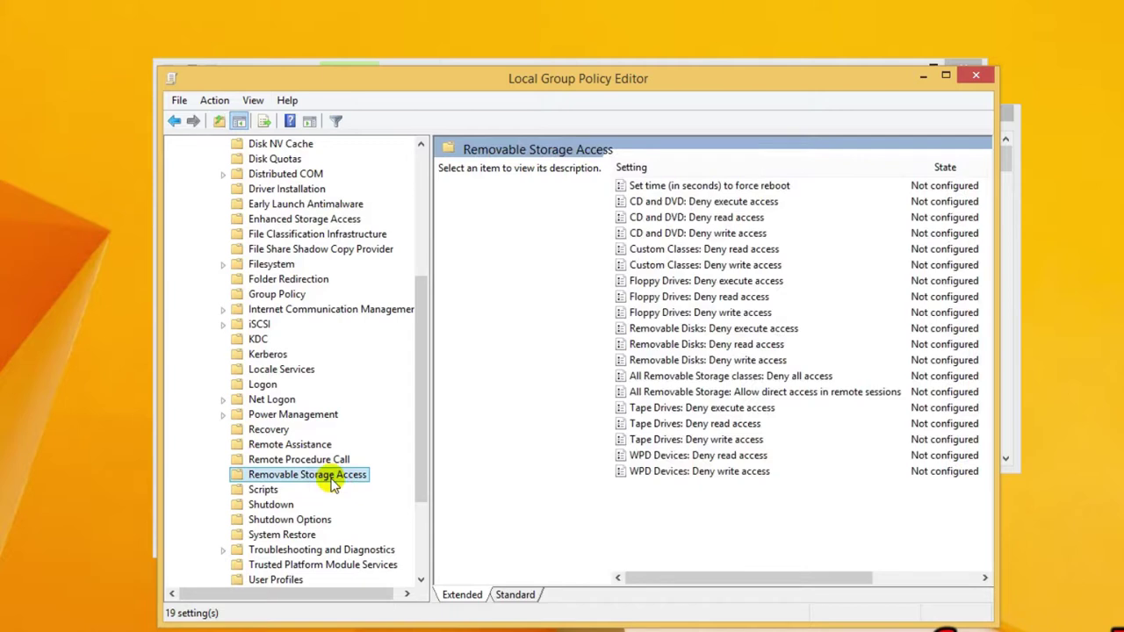
pyautogui.click(511, 595)
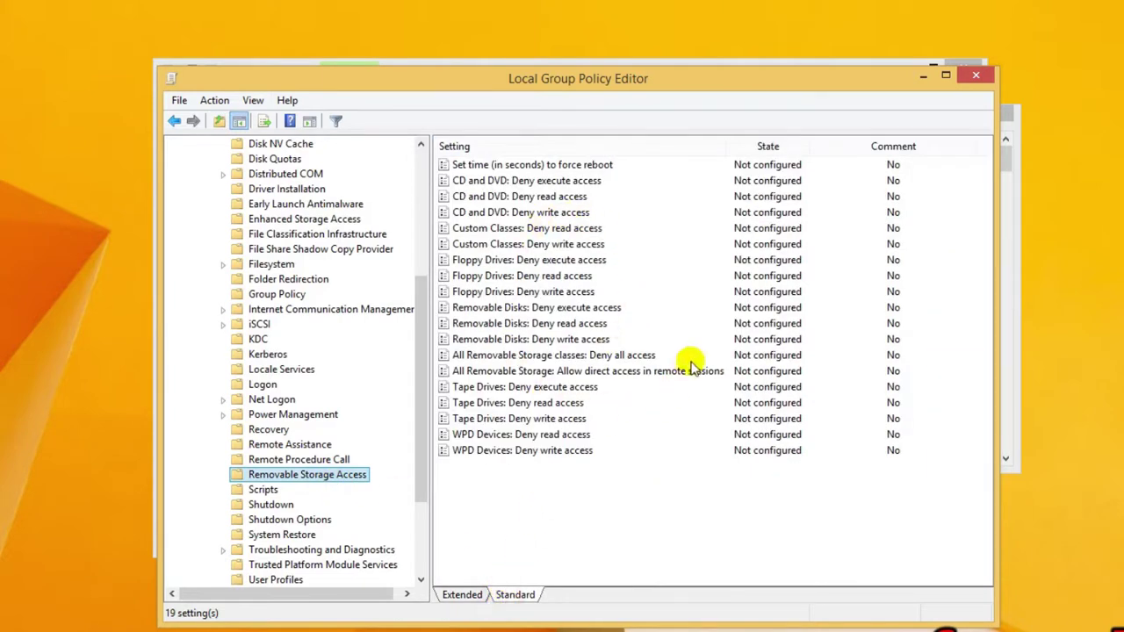
# - Set the policy "All Removable Storage classes: Deny all access" to Enabled and apply it
pyautogui.click(586, 358)
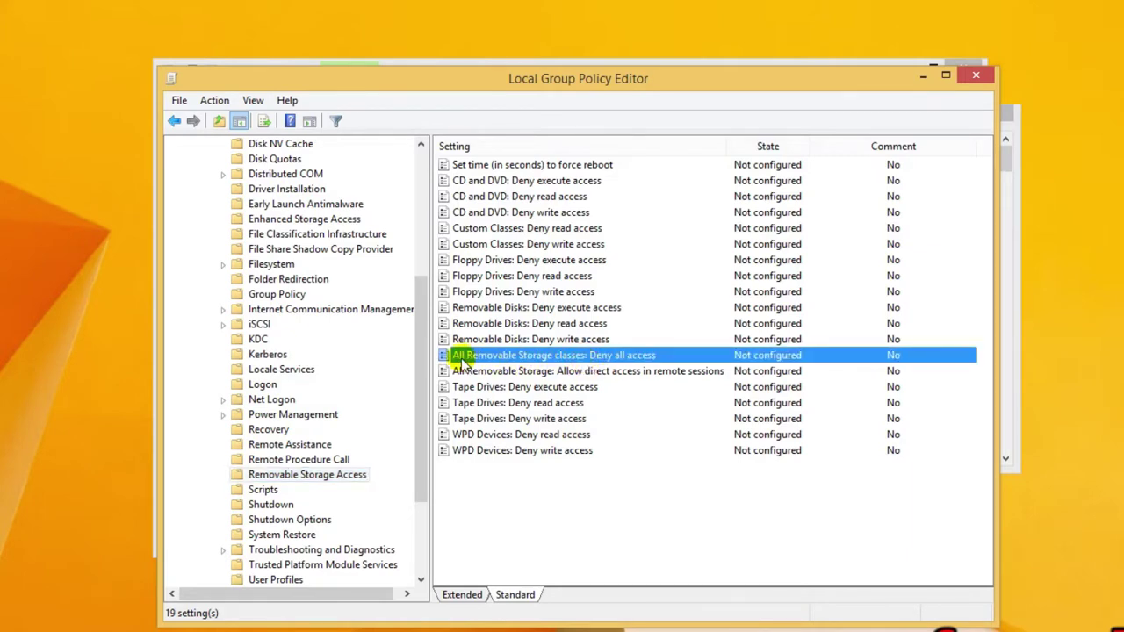
pyautogui.doubleClick(526, 356)
pyautogui.moveTo(216, 39); pyautogui.dragTo(577, 91)
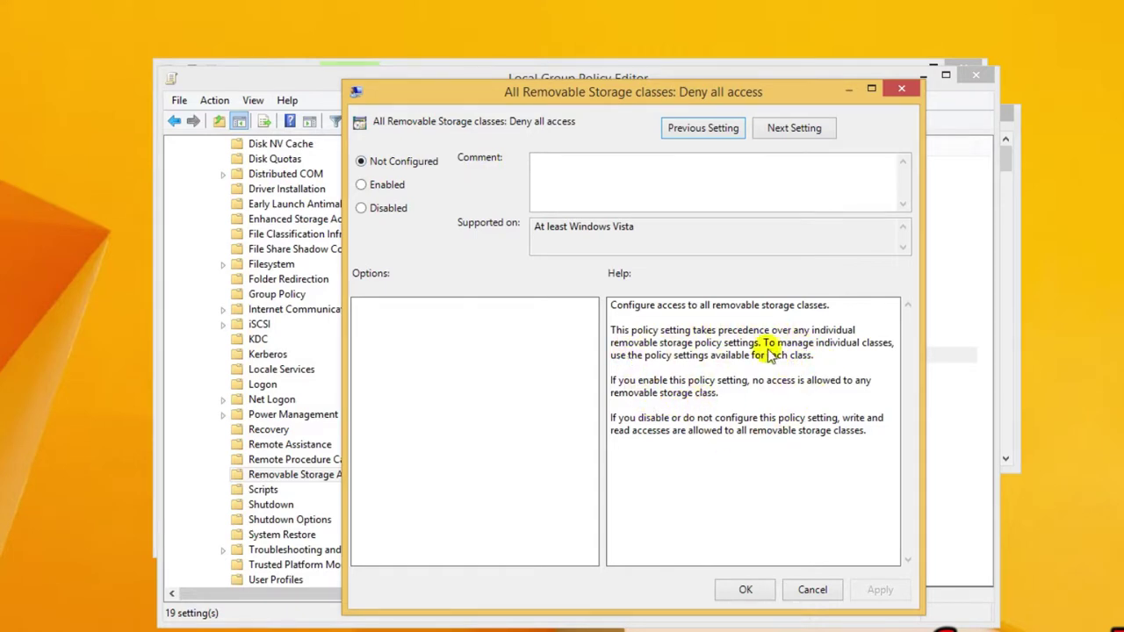
pyautogui.click(361, 186)
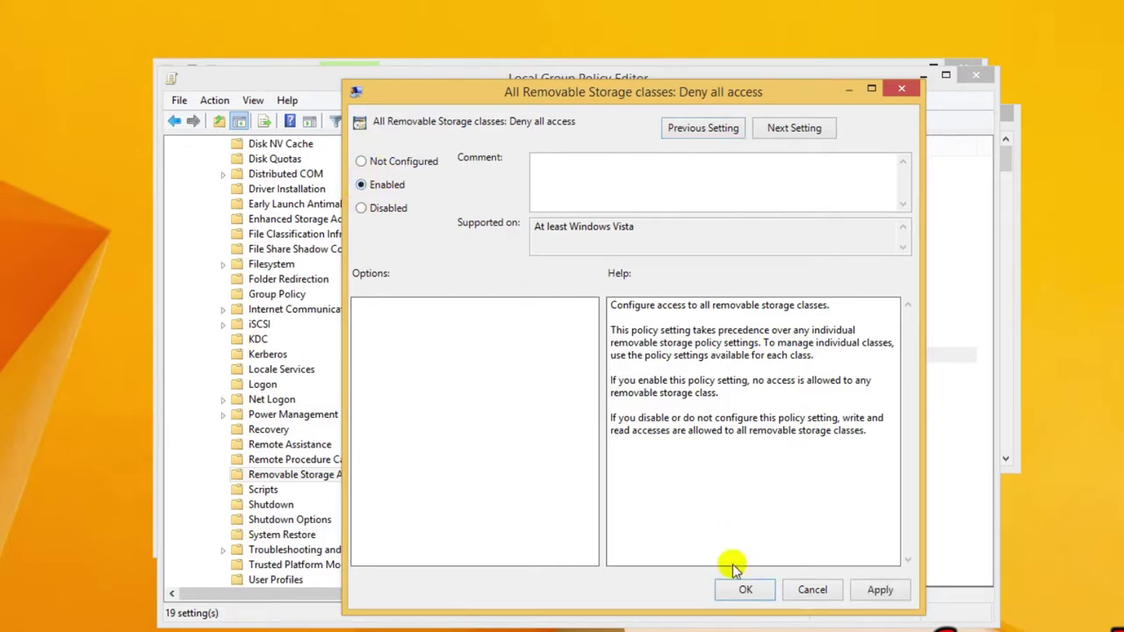
pyautogui.click(878, 590)
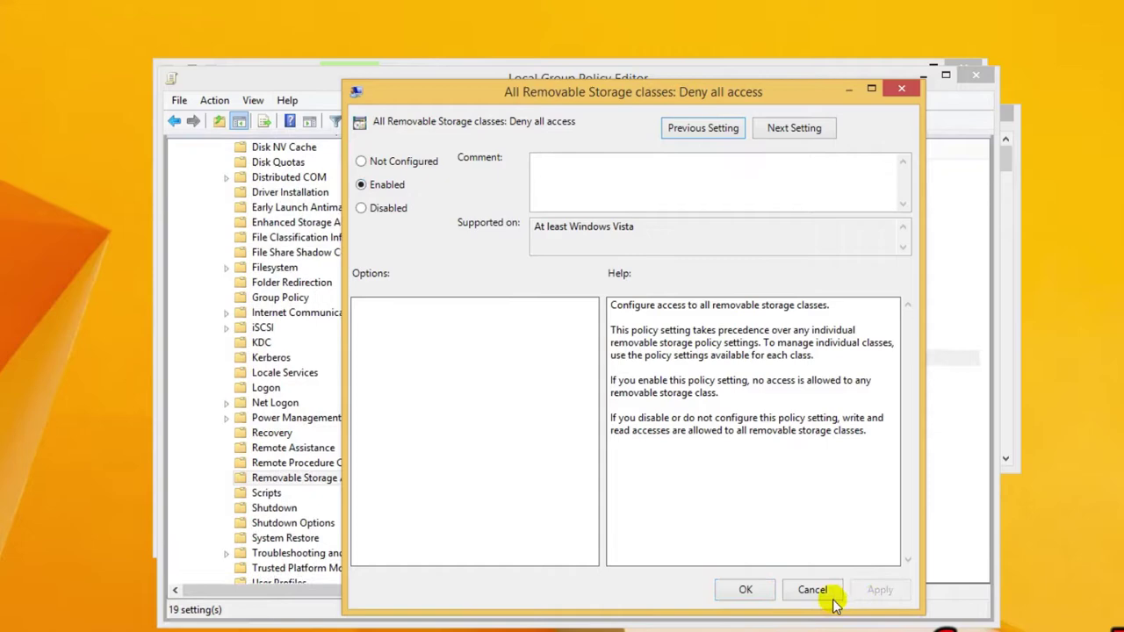
pyautogui.click(747, 590)
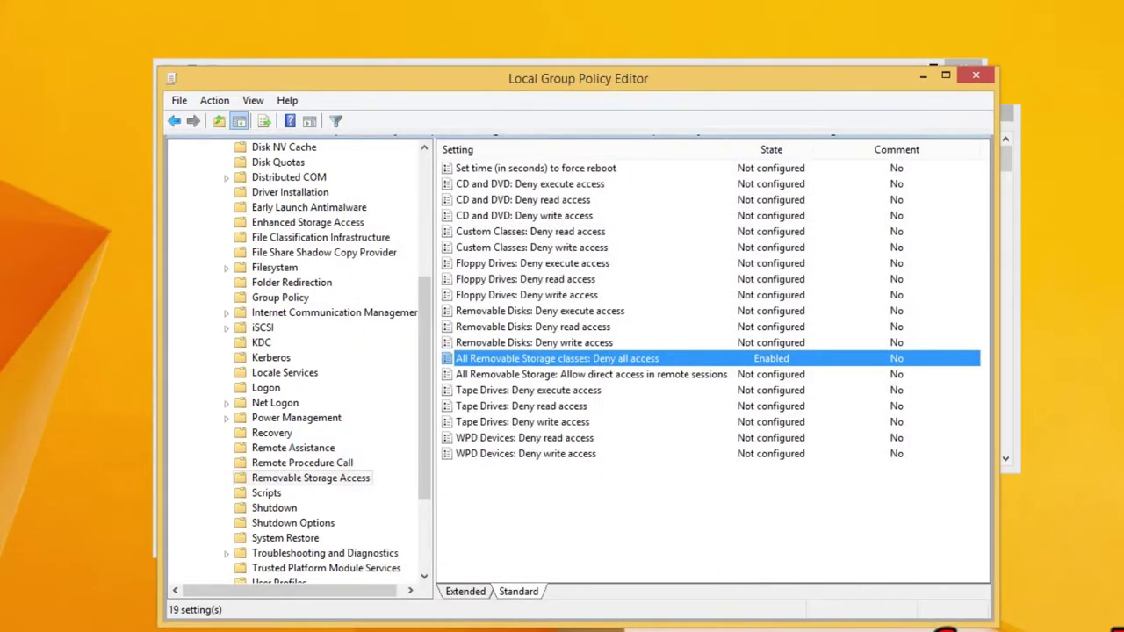
# - Switch to the Command Prompt and run gpupdate /force twice to refresh the group policies
pyautogui.hotkey('alt', 'Tab')
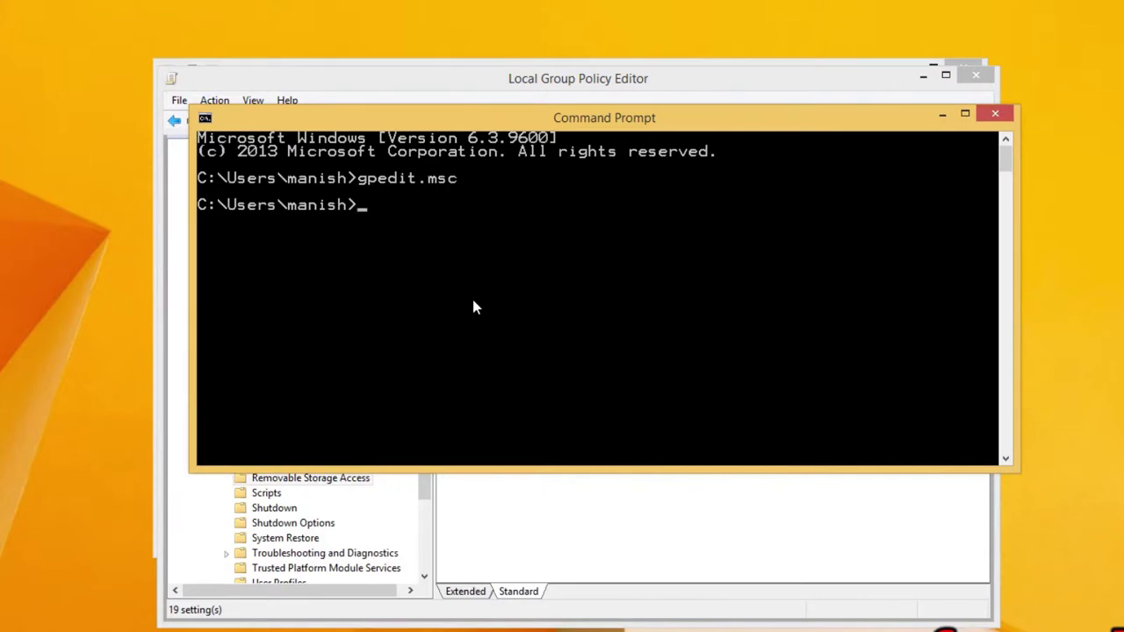
pyautogui.write('gpupdate /for')
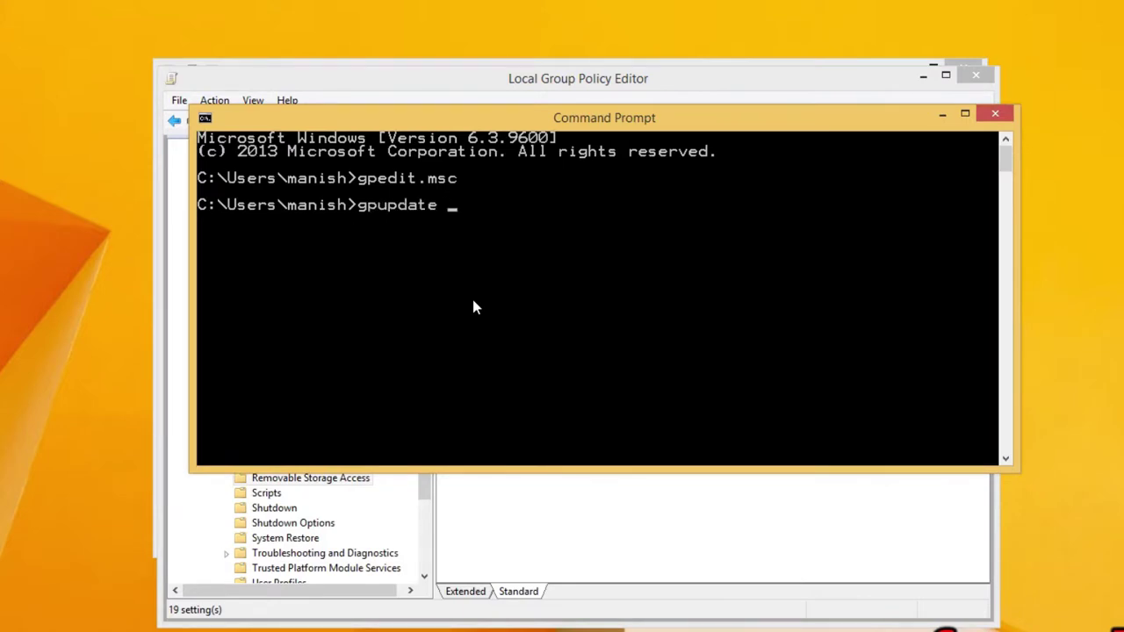
pyautogui.write('ce')
pyautogui.press('Return')
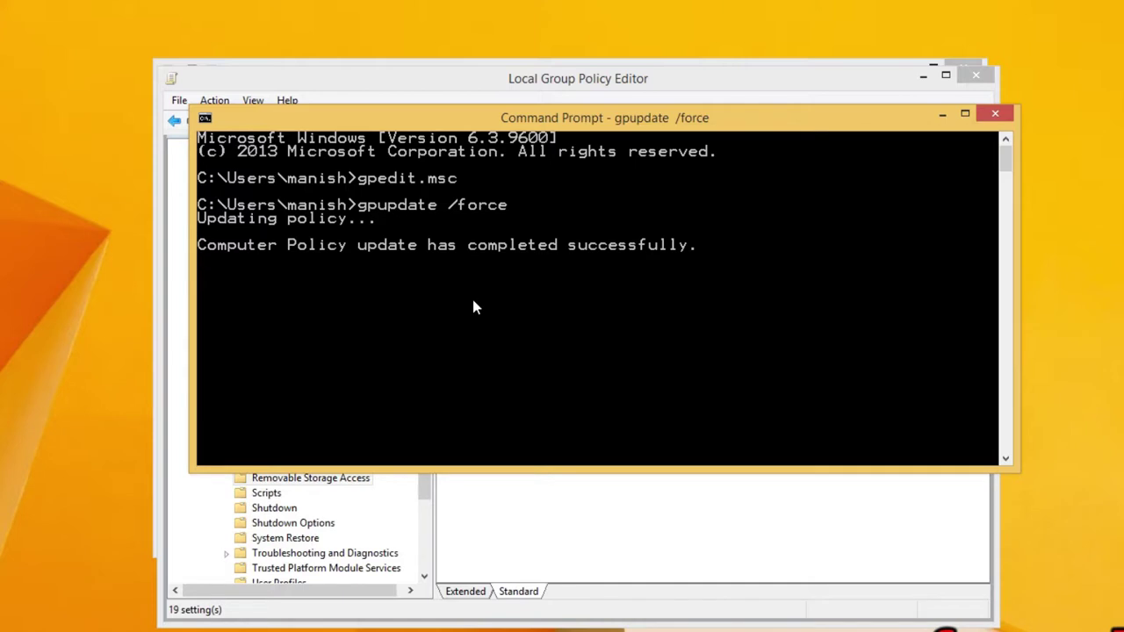
pyautogui.press('Up')
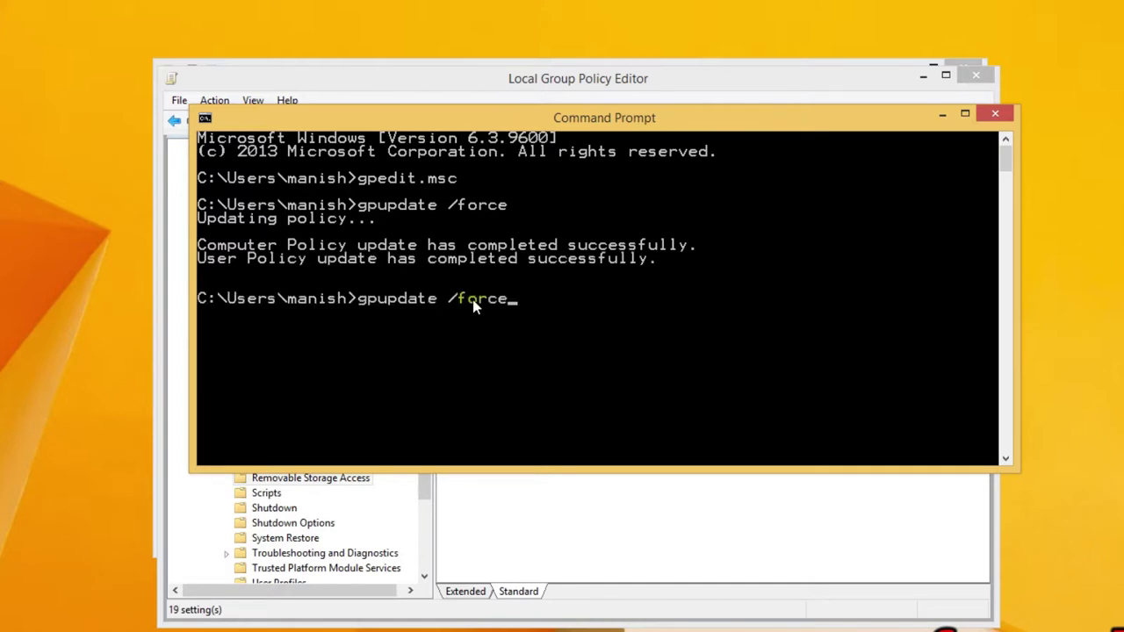
pyautogui.press('Return')
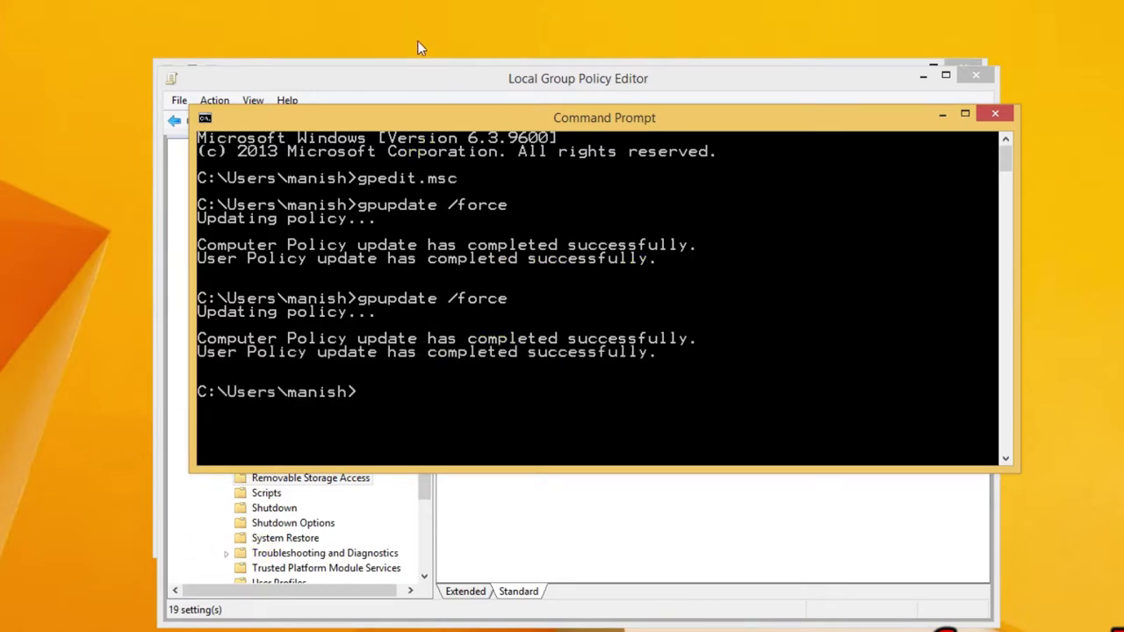
# - Try to open Removable Disk (E:) from This PC to test the access restriction, and dismiss the resulting dialog
pyautogui.press('super+e')
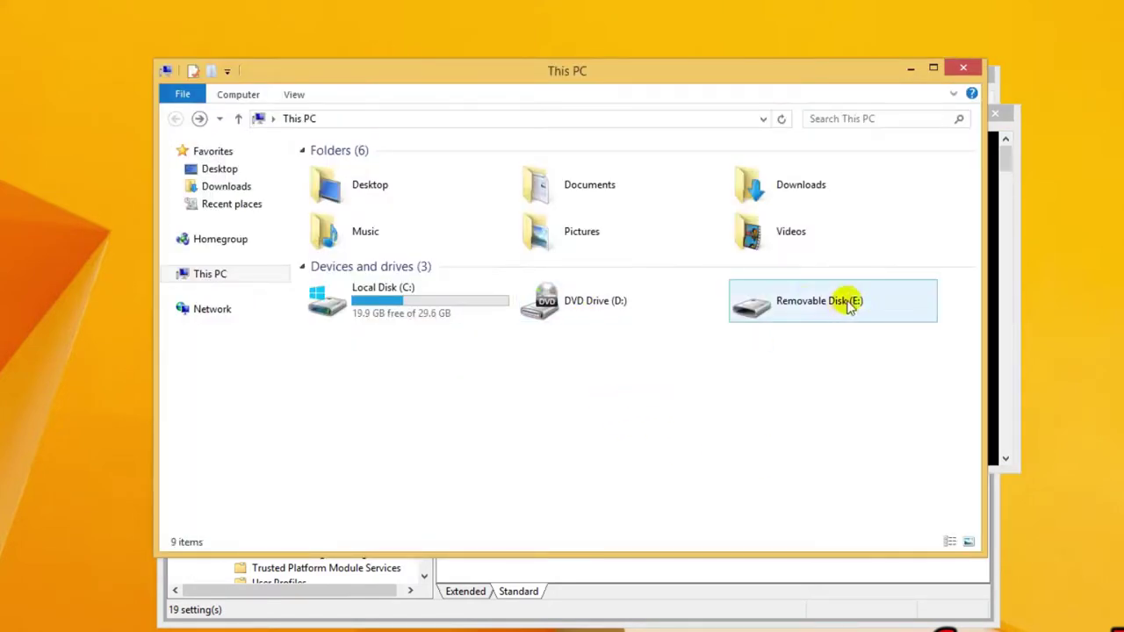
pyautogui.doubleClick(810, 313)
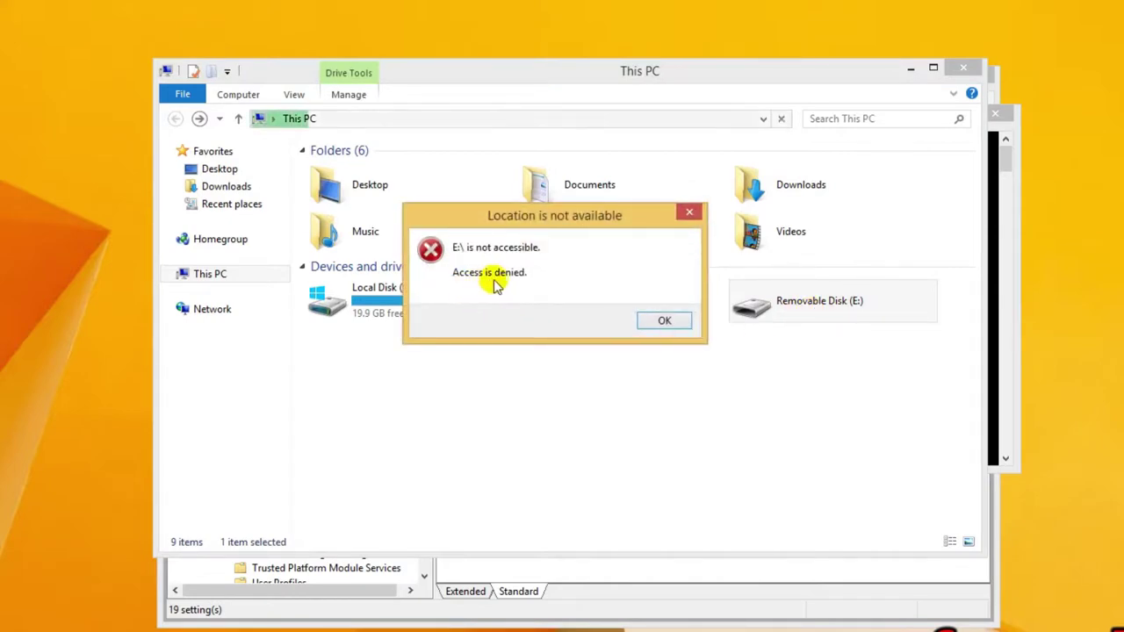
pyautogui.click(667, 322)
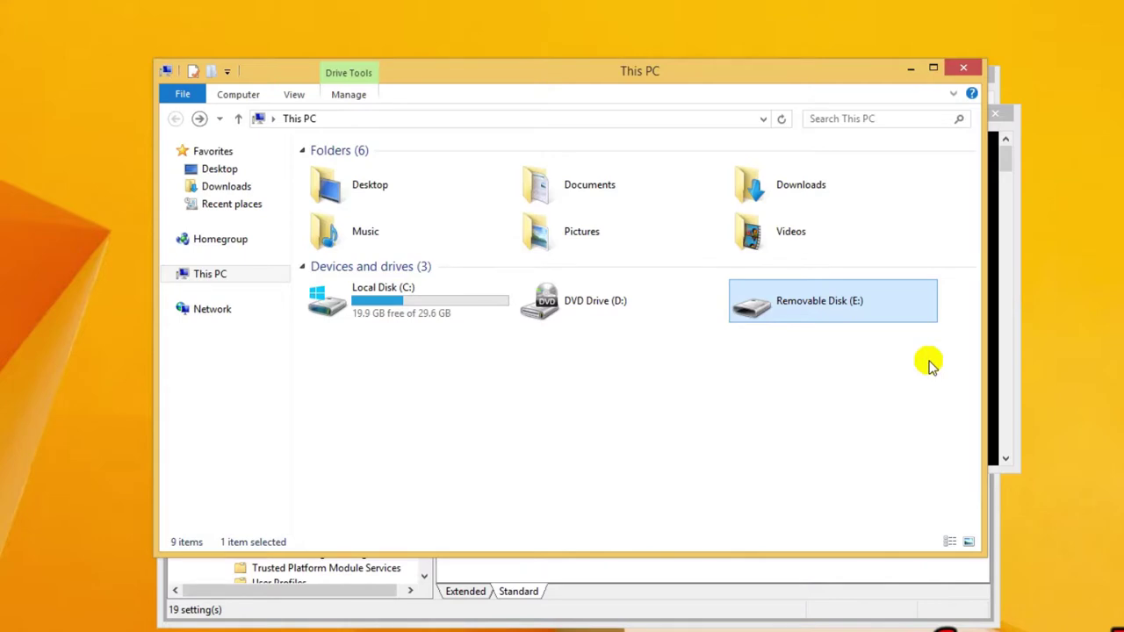
pyautogui.click(1004, 355)
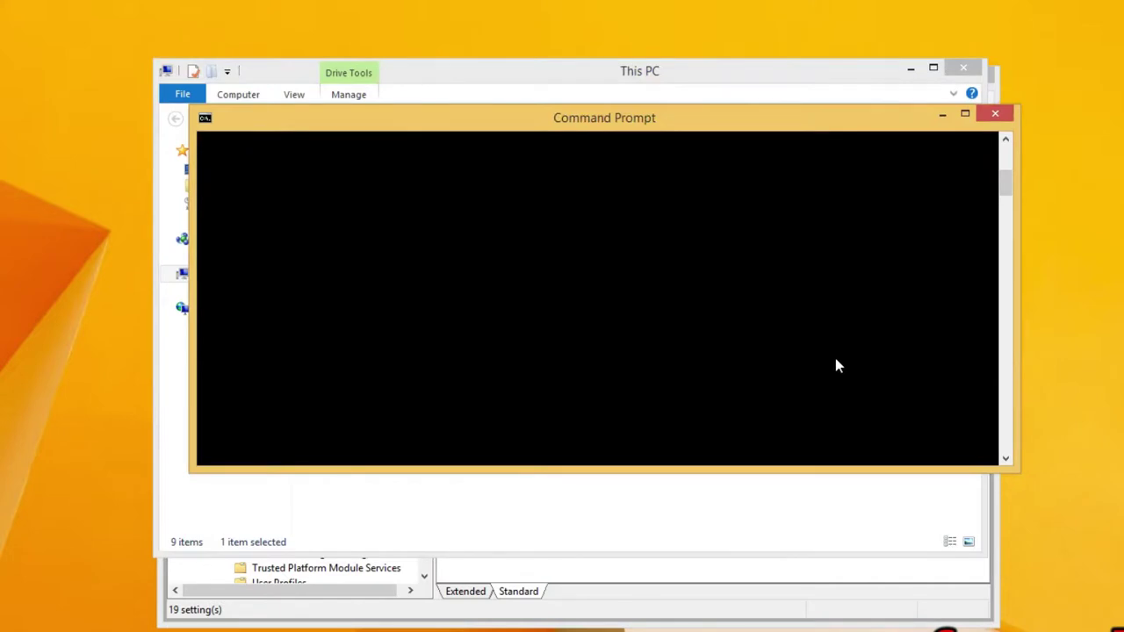
pyautogui.moveTo(1008, 179); pyautogui.dragTo(1005, 159)
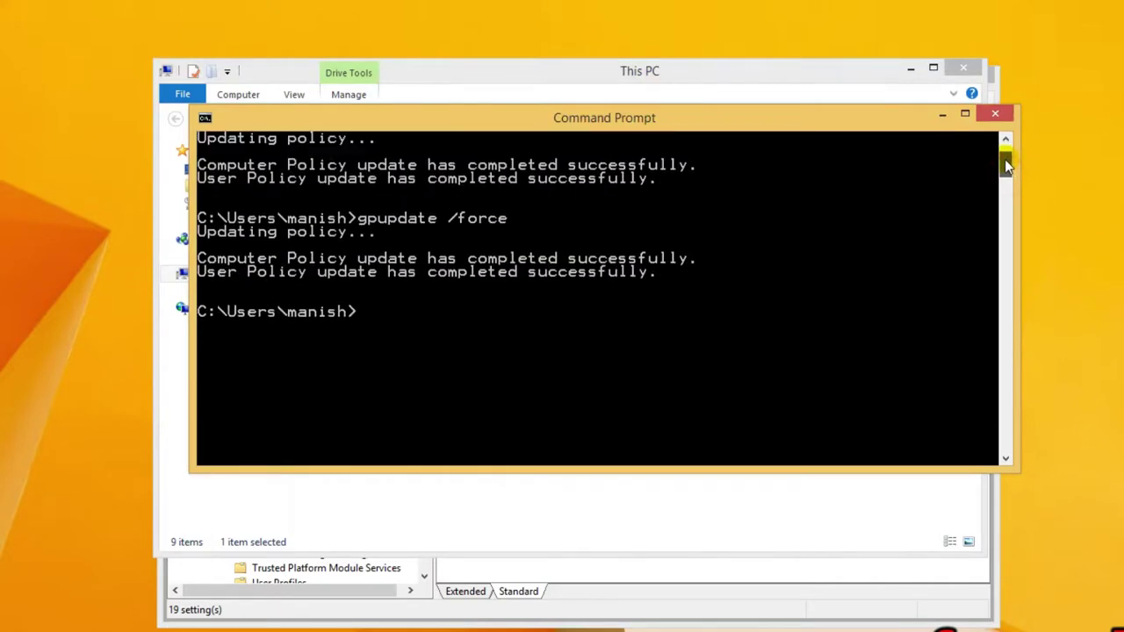
pyautogui.press('Up')
pyautogui.press('Up')
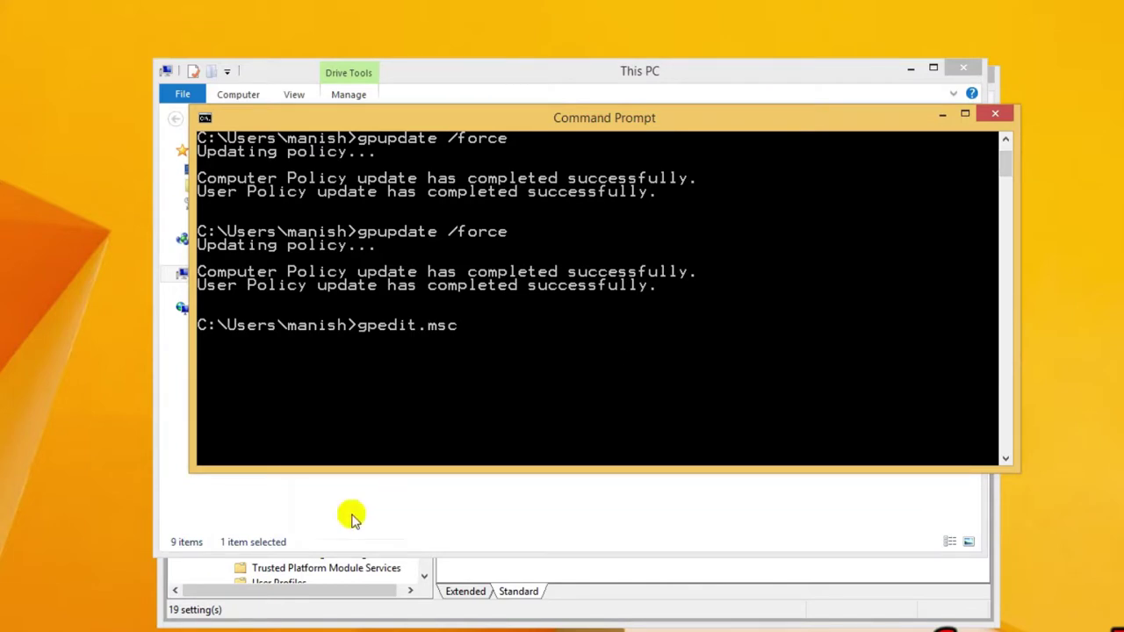
# - Return to the Local Group Policy Editor and reopen the Removable Storage Access policies under Computer Configuration, Administrative Templates, System
pyautogui.click(315, 614)
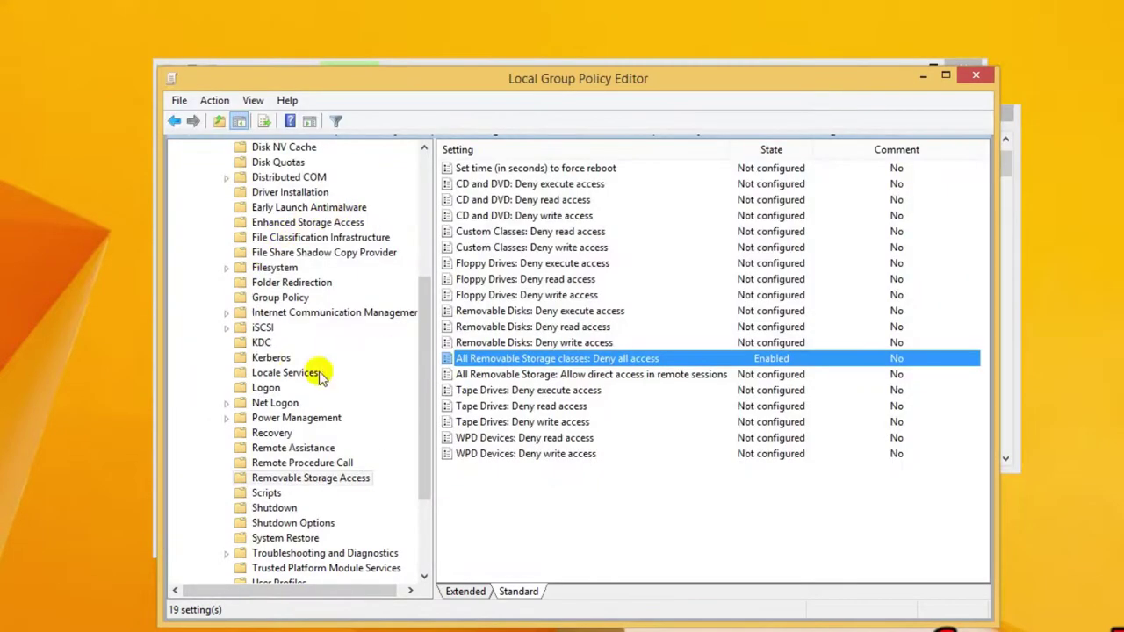
pyautogui.moveTo(420, 303); pyautogui.dragTo(433, 154)
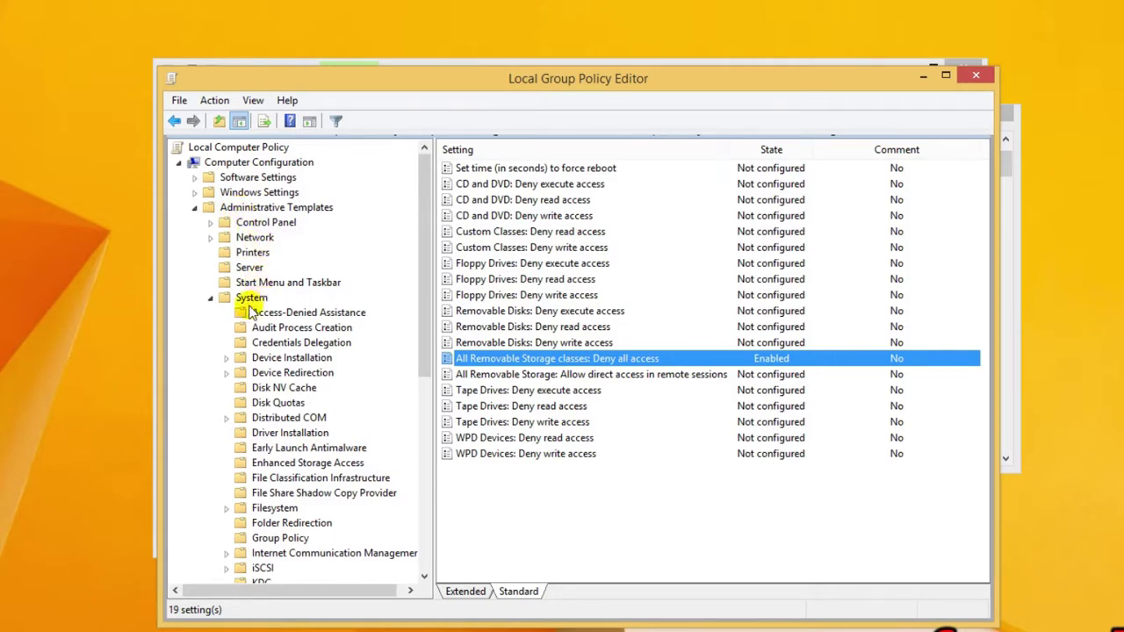
pyautogui.click(210, 298)
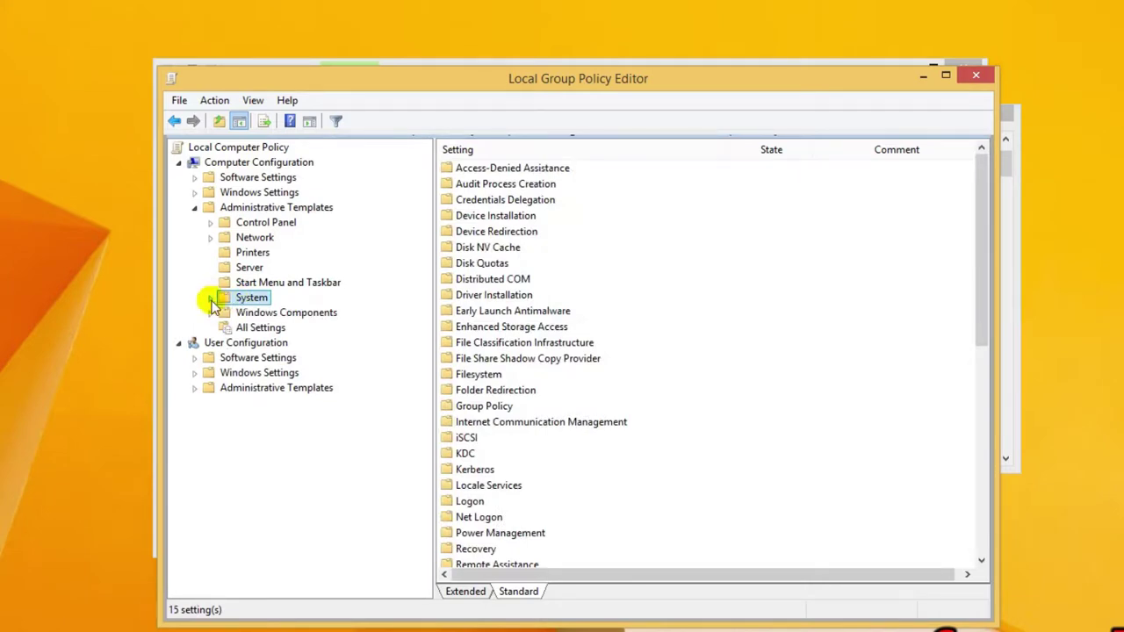
pyautogui.click(211, 300)
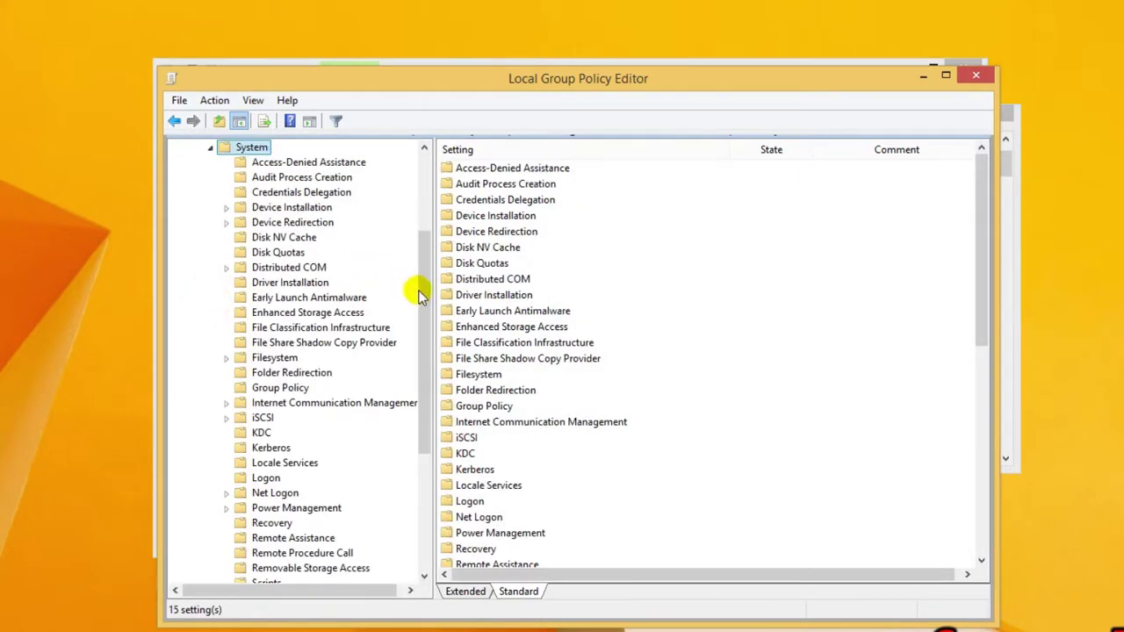
pyautogui.moveTo(429, 308); pyautogui.dragTo(430, 422)
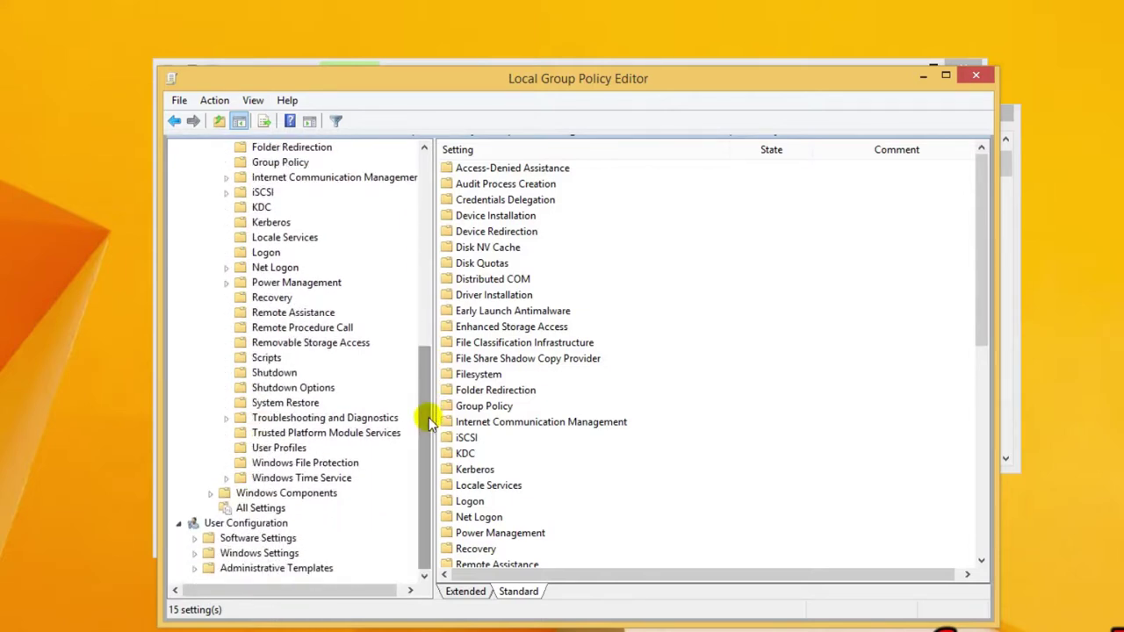
pyautogui.click(304, 344)
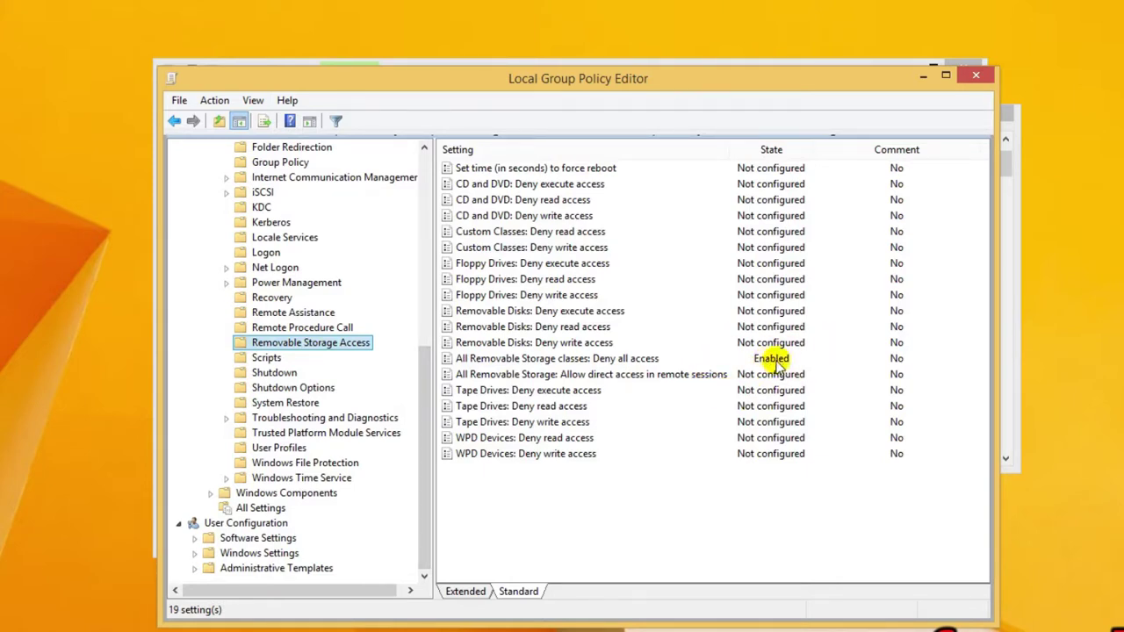
# - Set the policy "All Removable Storage classes: Deny all access" to Not Configured, apply it and close its dialog
pyautogui.doubleClick(622, 360)
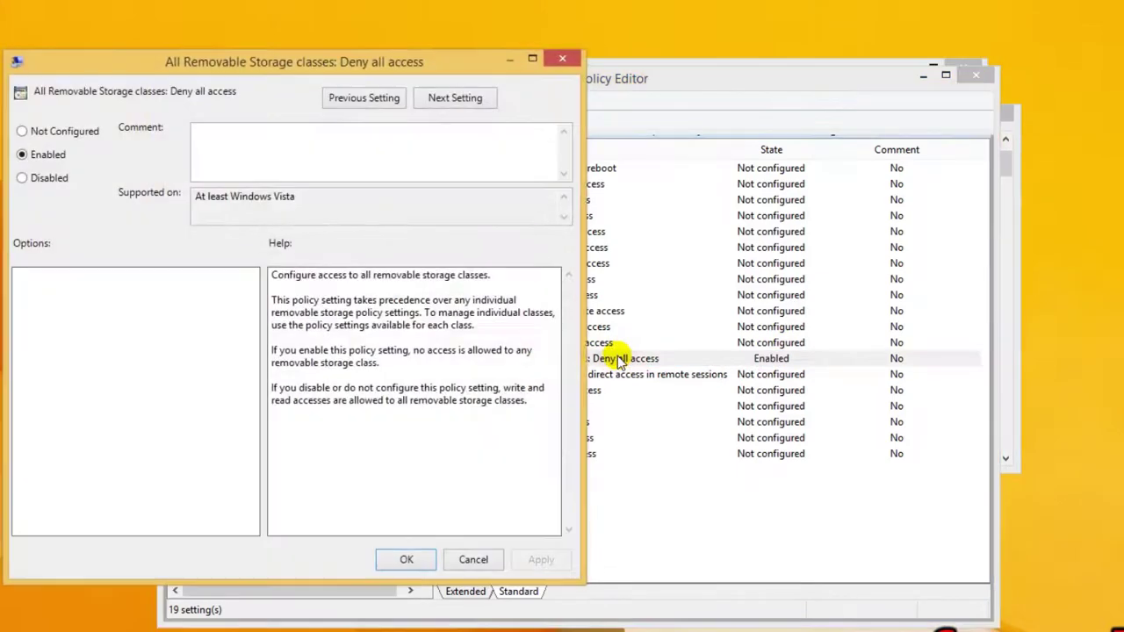
pyautogui.moveTo(260, 64); pyautogui.dragTo(654, 34)
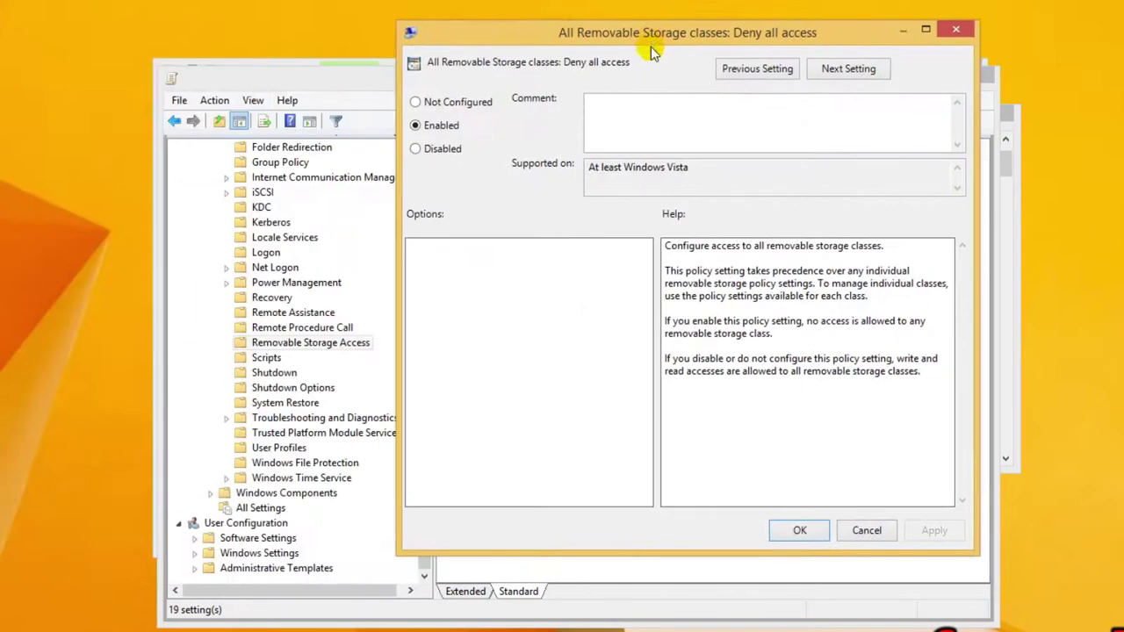
pyautogui.click(428, 104)
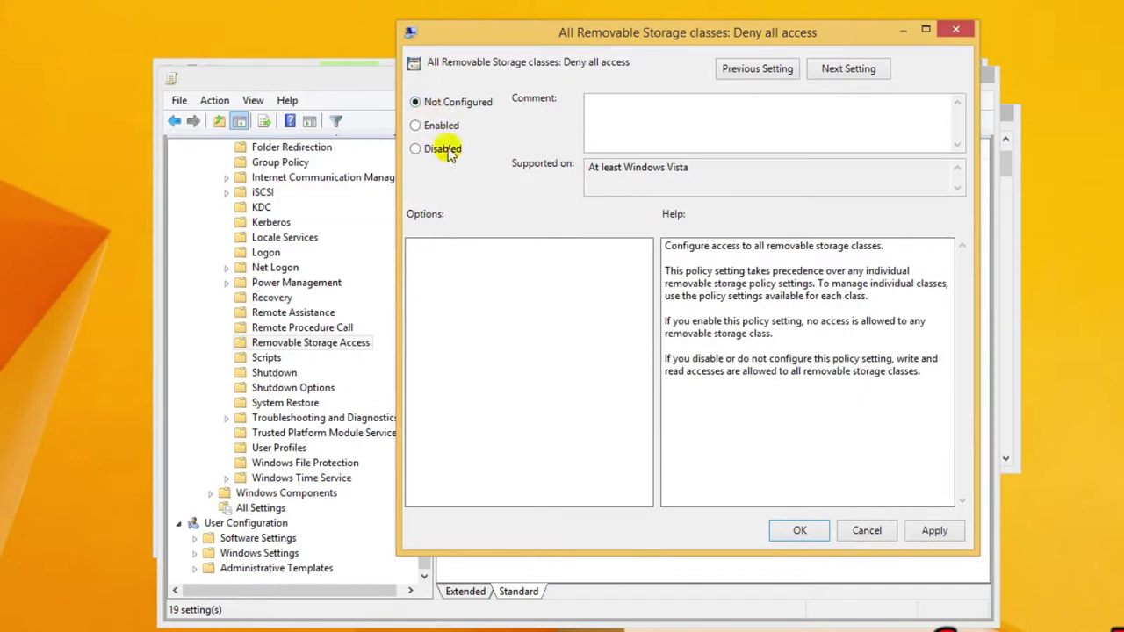
pyautogui.click(933, 535)
pyautogui.click(816, 536)
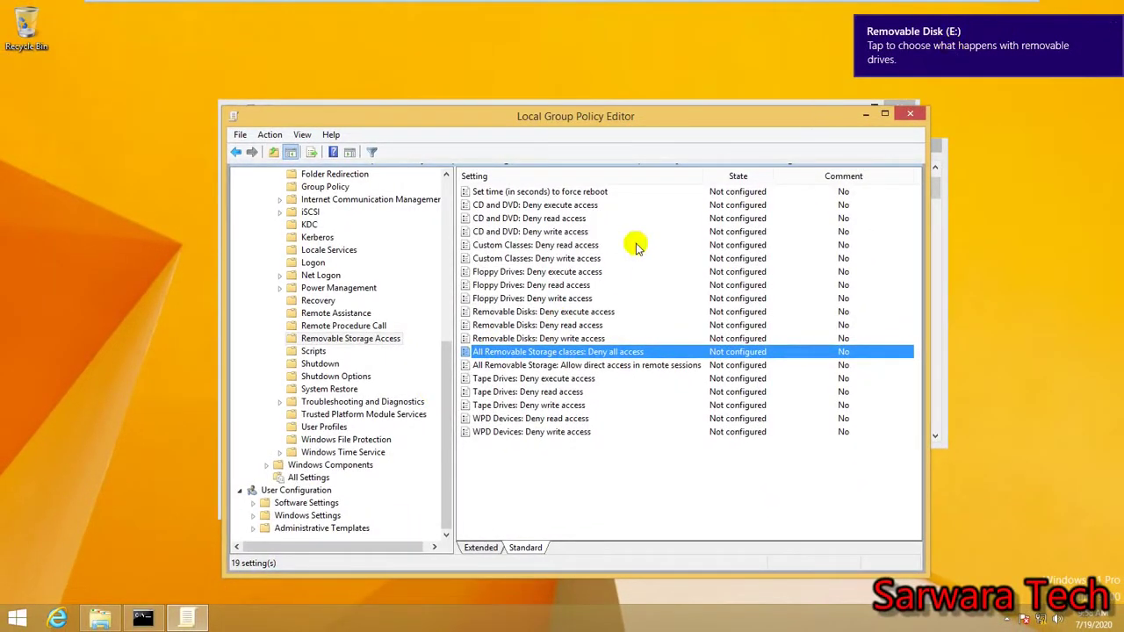
# - Switch to This PC, open Removable Disk (E:) to test access to its files, and go back to This PC
pyautogui.click(101, 619)
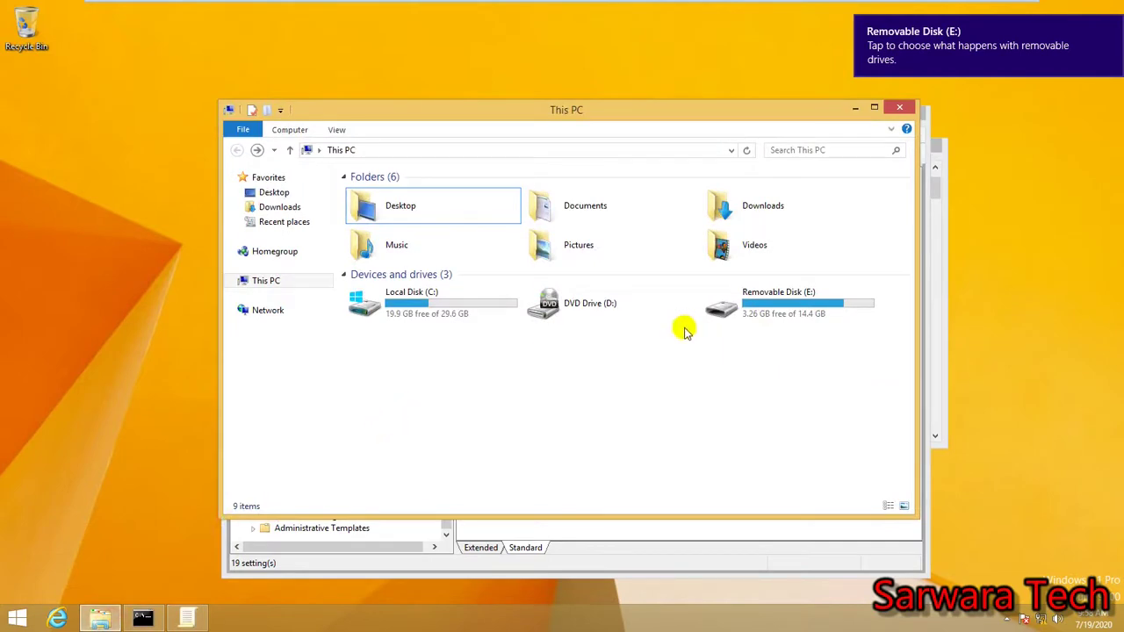
pyautogui.doubleClick(813, 307)
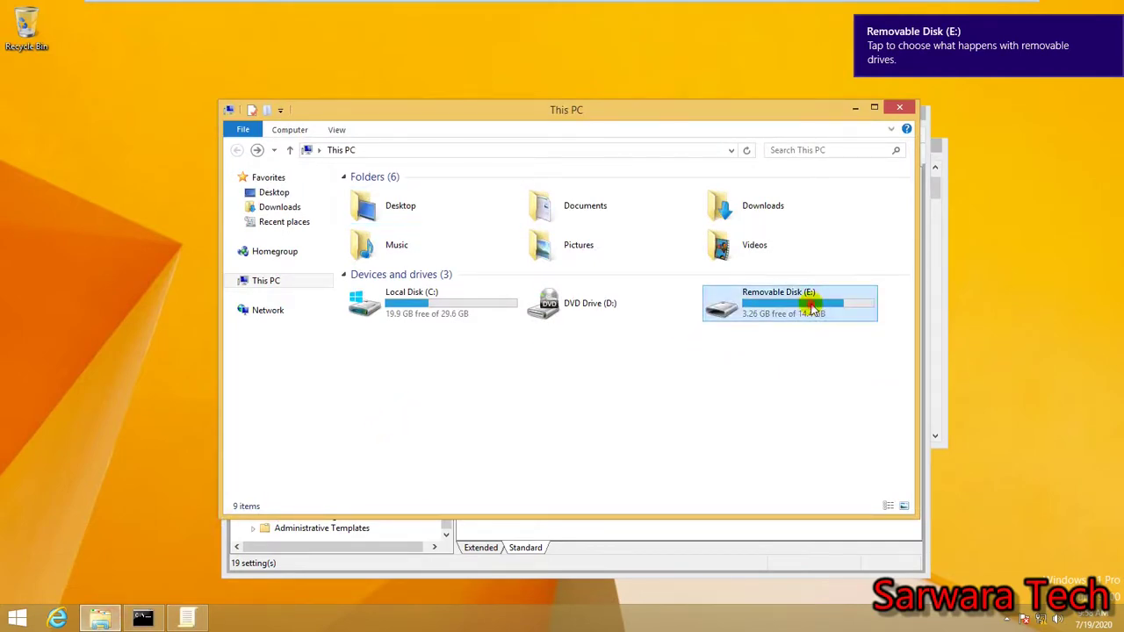
pyautogui.click(652, 326)
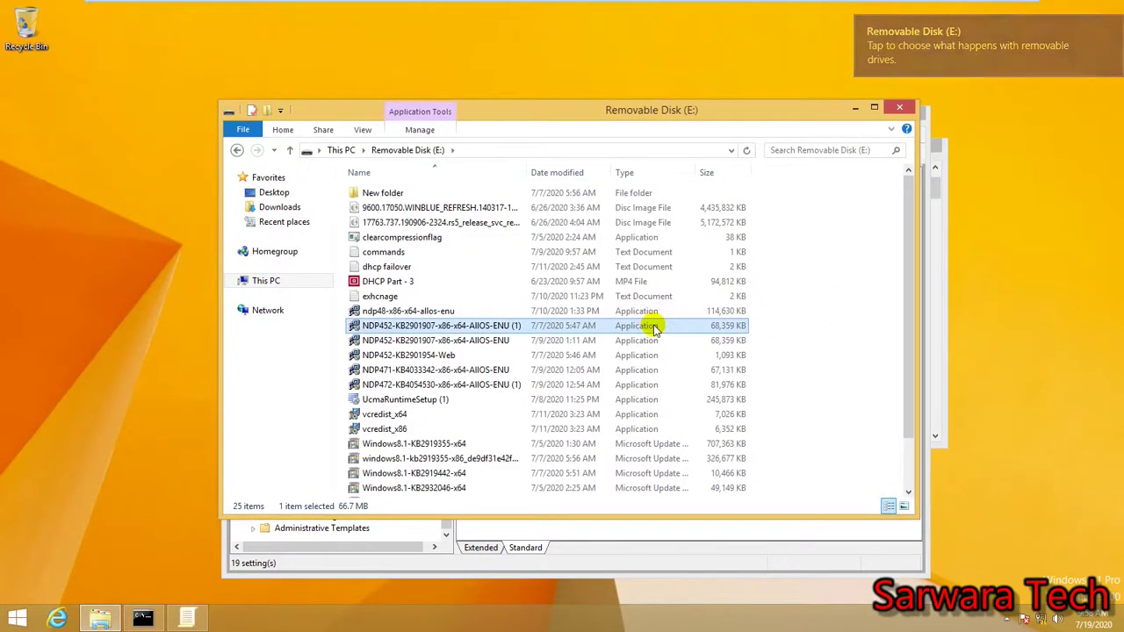
pyautogui.press('BackSpace')
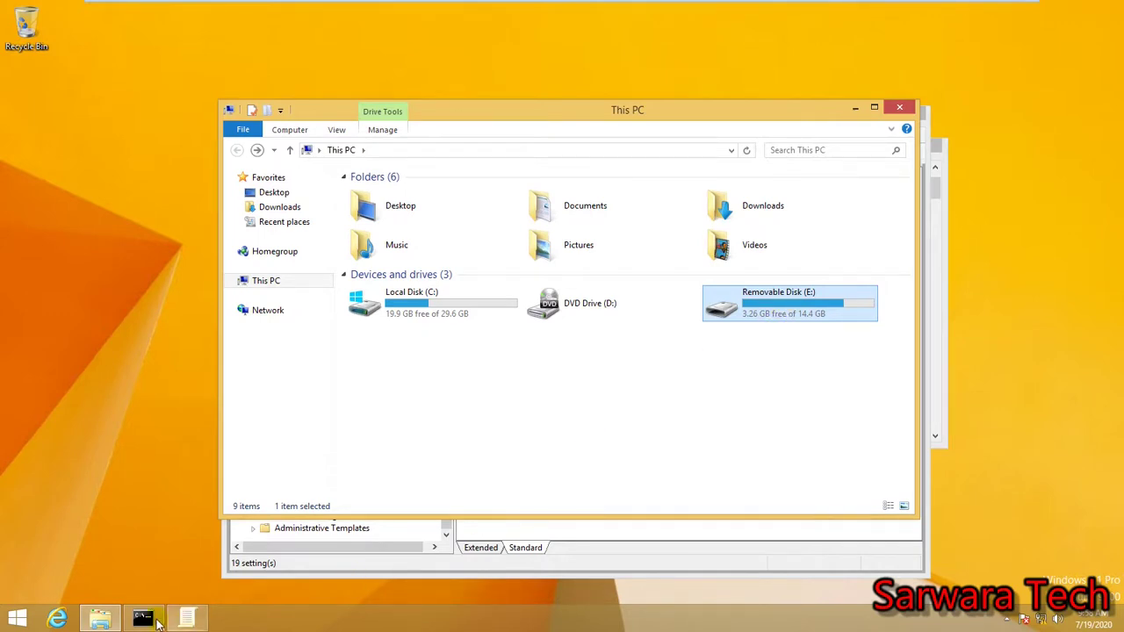
# - Switch to the Command Prompt and run gpupdate /force to refresh the group policies
pyautogui.click(143, 620)
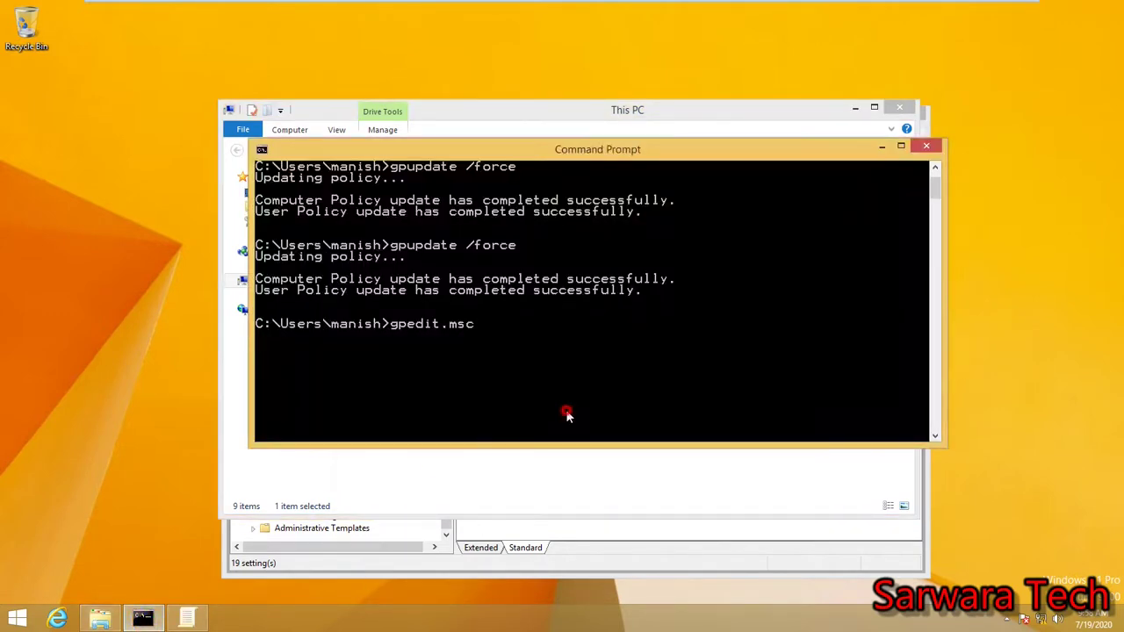
pyautogui.press('Up')
pyautogui.press('Return')
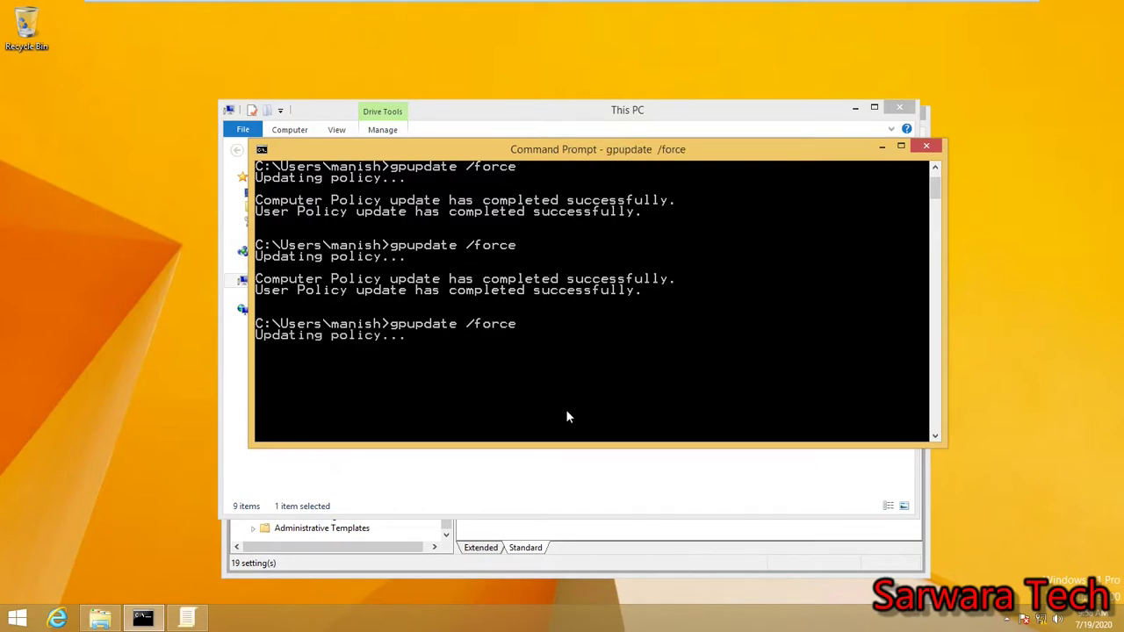
# - Check access to Removable Disk (E:) again after the policy refresh, and return to This PC
pyautogui.click(495, 490)
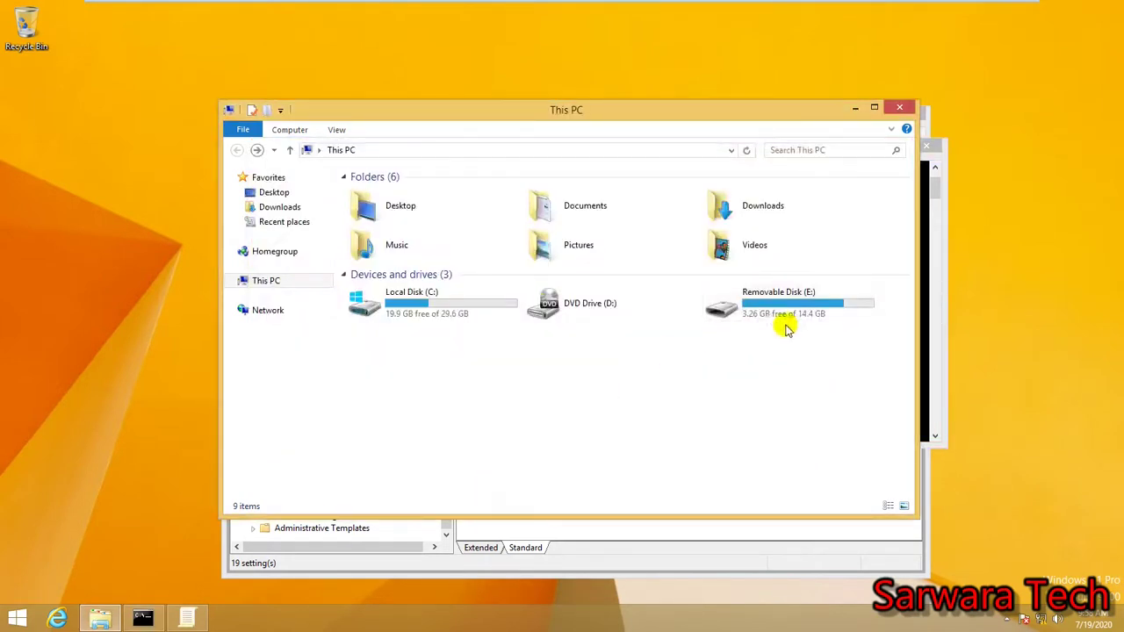
pyautogui.doubleClick(830, 295)
pyautogui.click(719, 401)
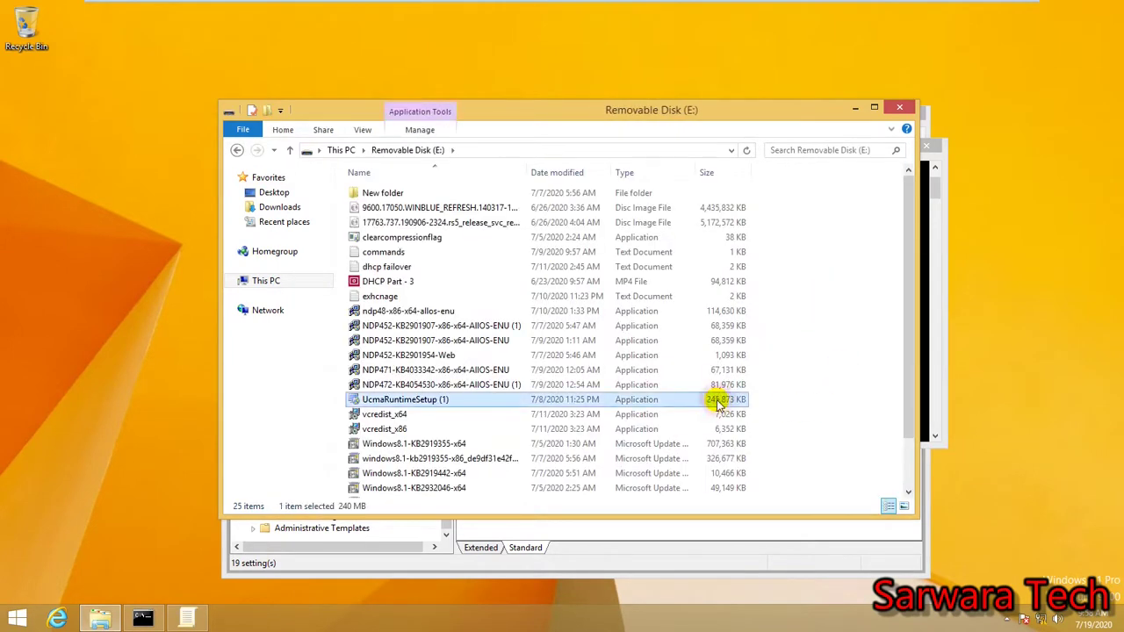
pyautogui.press('BackSpace')
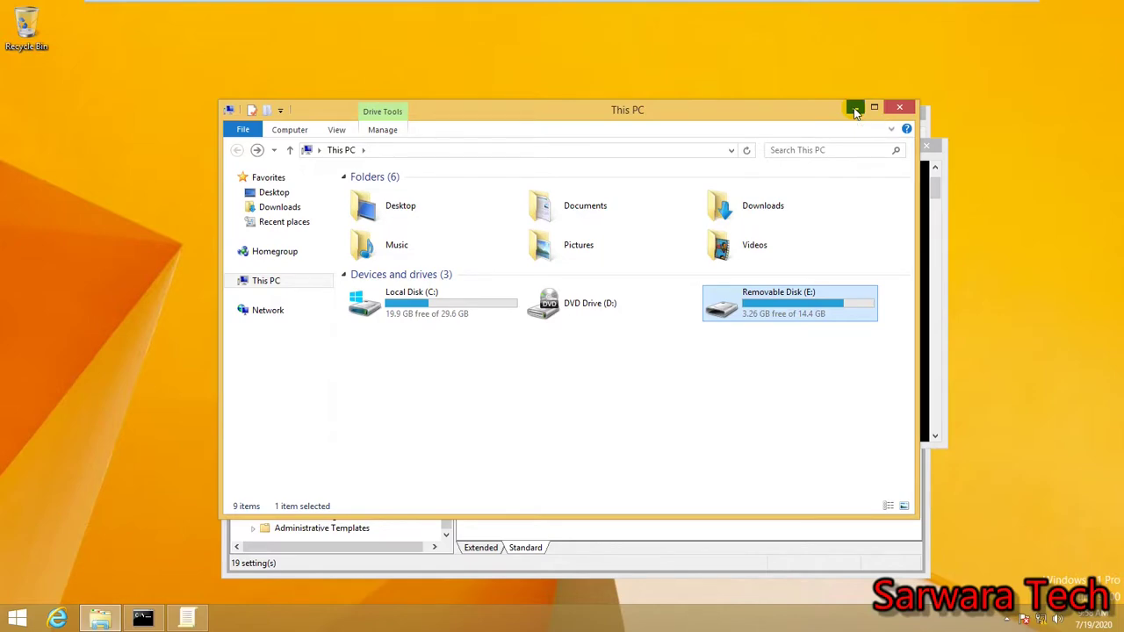
# - Close the This PC and Command Prompt windows
pyautogui.click(910, 111)
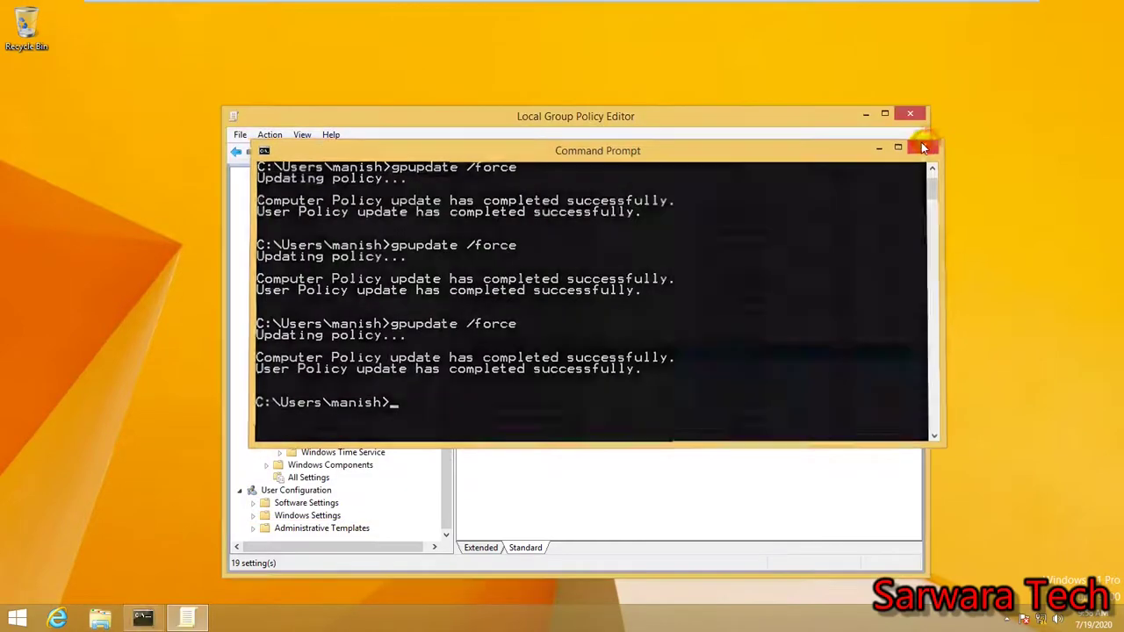
pyautogui.click(923, 145)
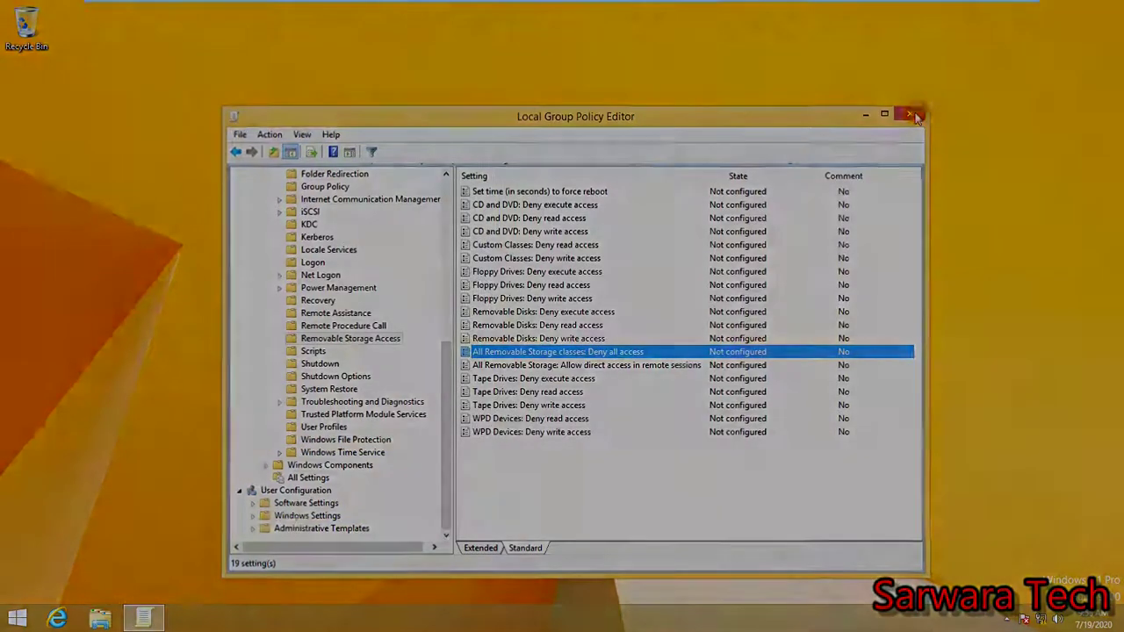